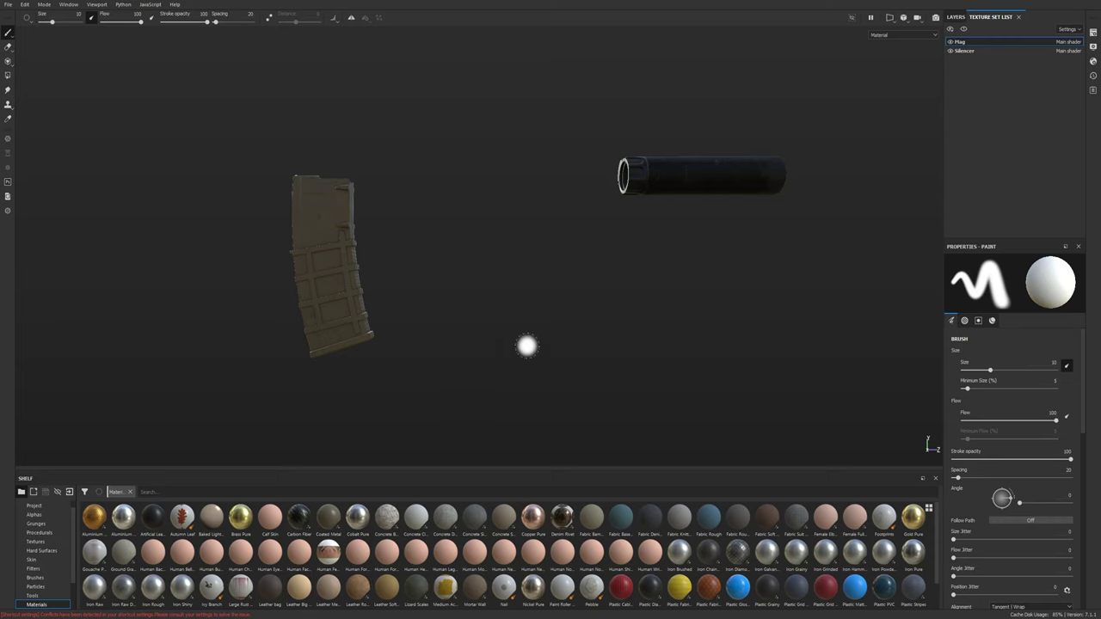
- Inspect the textured magazine and the silencer in the 3D view, from a distance and close up
mouse_move(649, 356)
alt+mouse_down()
mouse_move(602, 339)
mouse_move(617, 350)
mouse_move(615, 337)
mouse_move(487, 322)
mouse_move(531, 321)
mouse_move(522, 331)
alt+mouse_up()
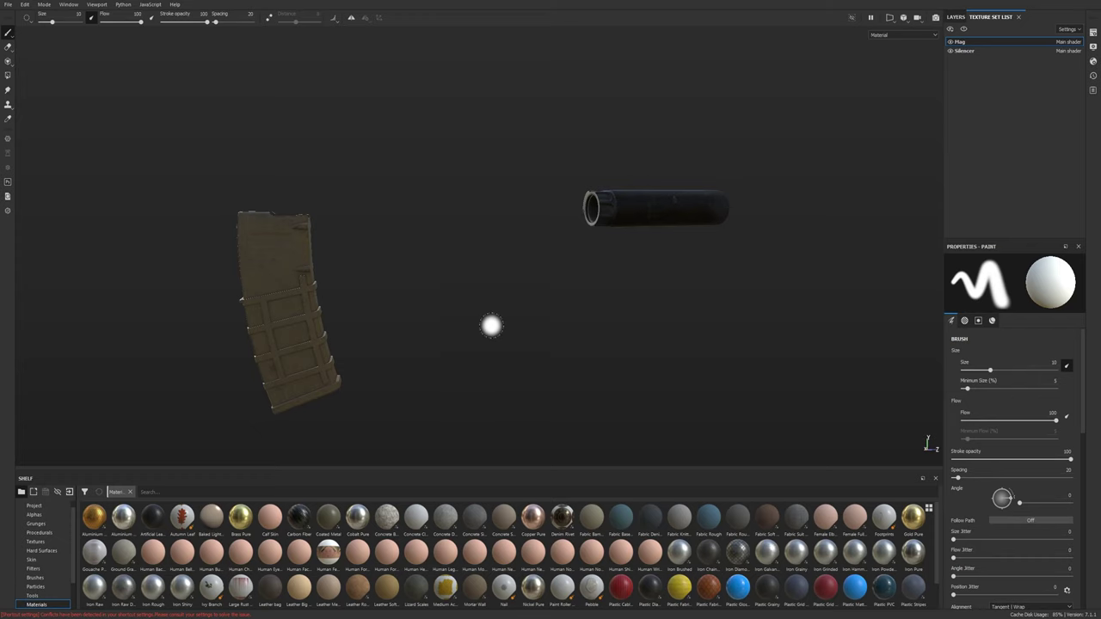
alt+drag(376, 289, 705, 362)
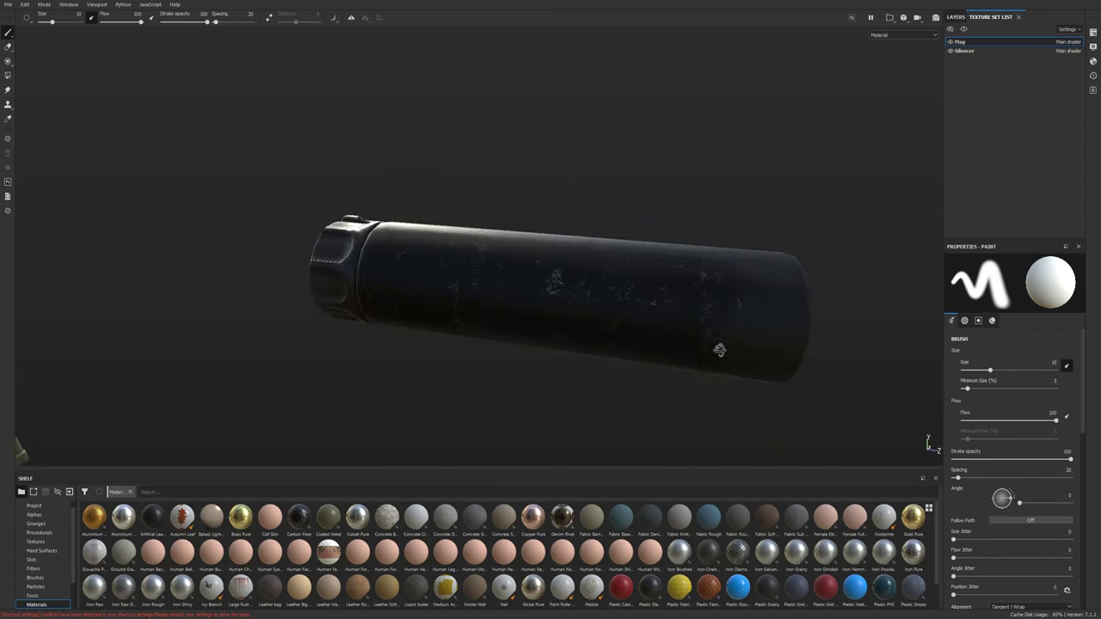
scroll(430, 337, up, 5)
mouse_move(382, 337)
alt+mouse_down()
mouse_move(617, 313)
mouse_move(757, 359)
mouse_move(684, 314)
mouse_move(718, 310)
mouse_move(686, 329)
mouse_move(740, 327)
alt+mouse_up()
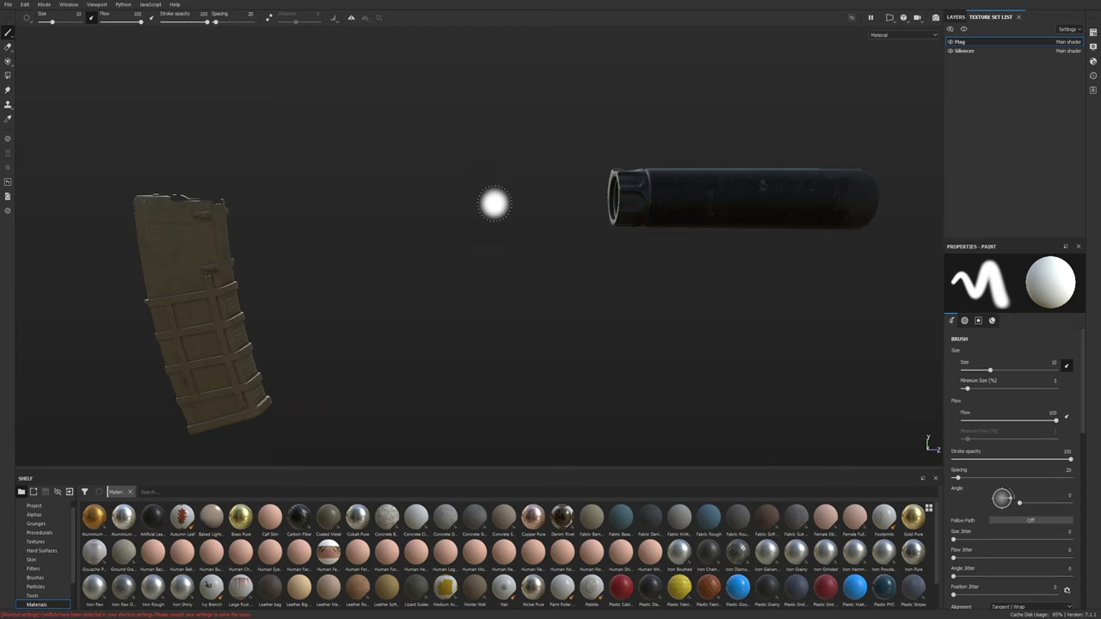
- Switch the viewport to the combined 3D/2D display to show the Mag texture set's UV layout beside the model
click(902, 21)
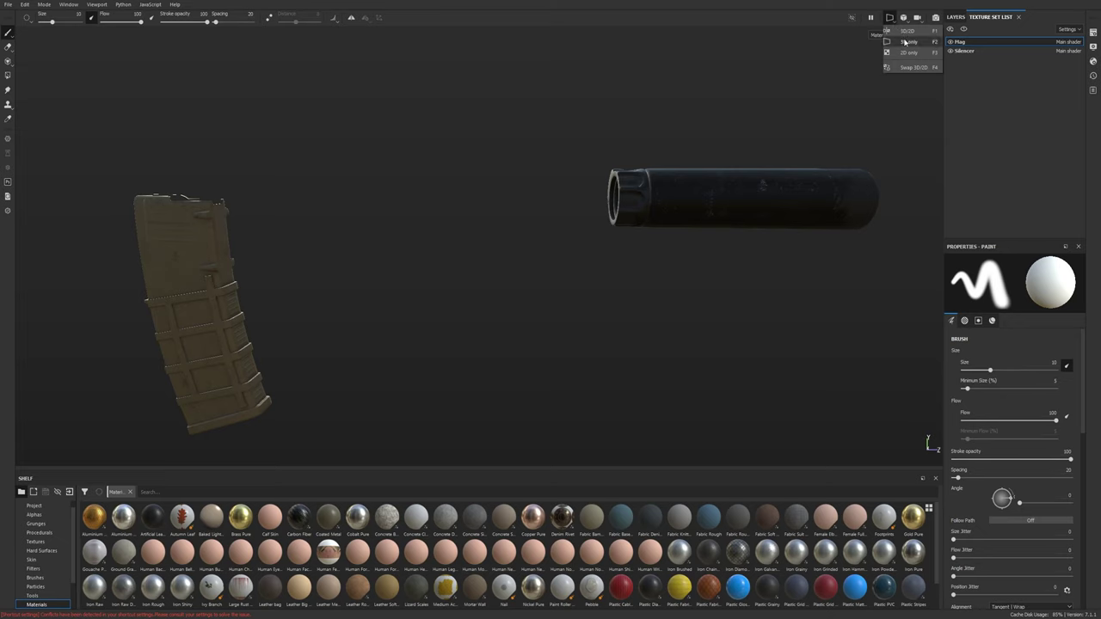
click(909, 36)
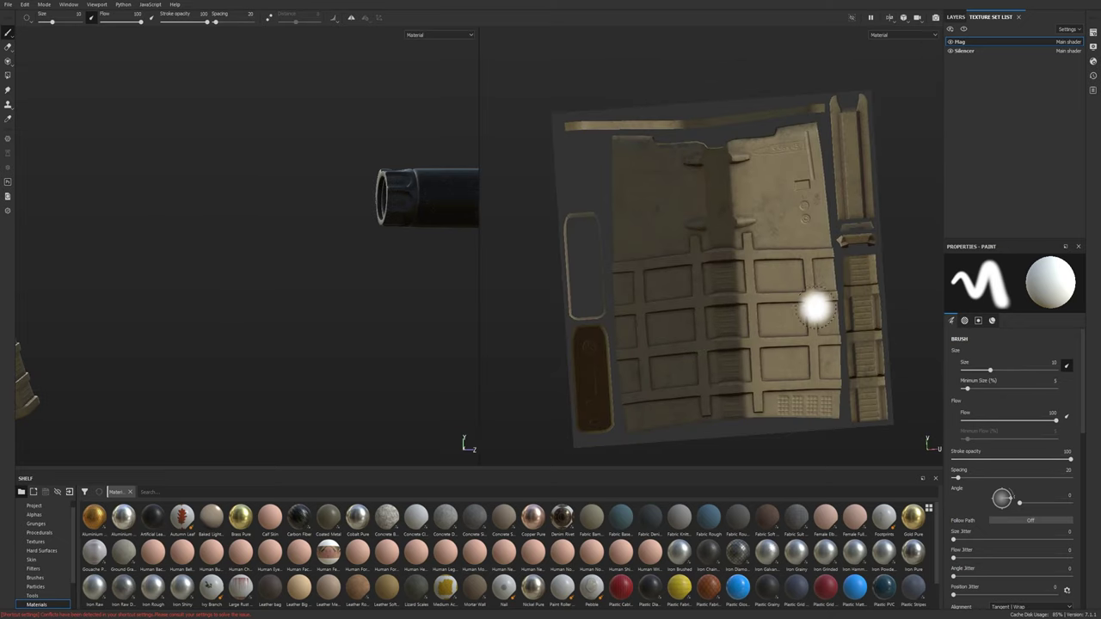
scroll(812, 310, down, 2)
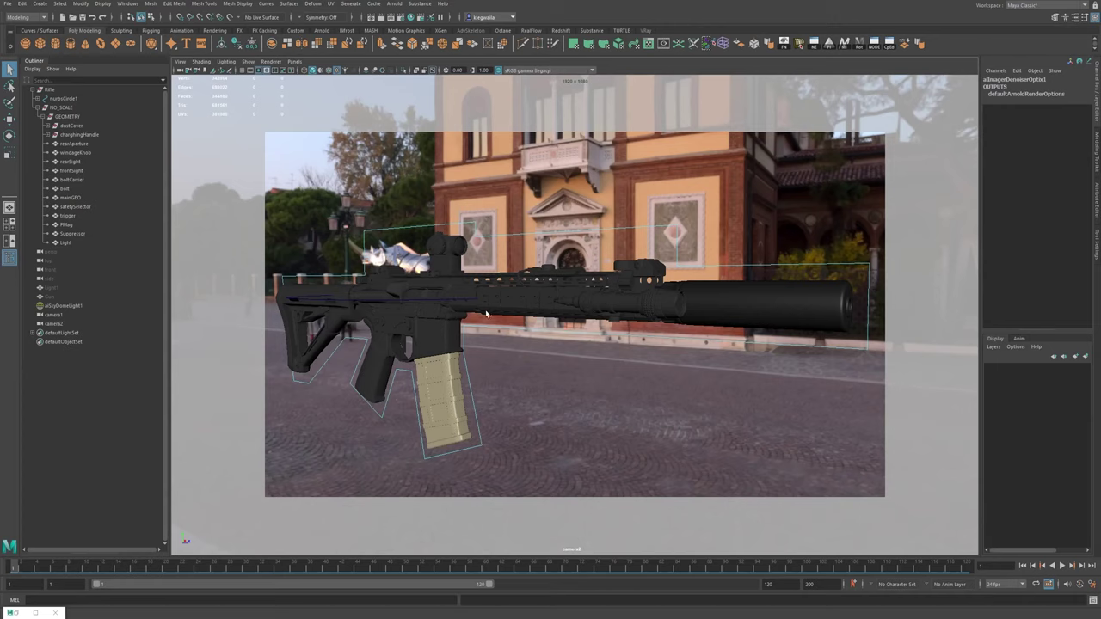
- In Maya, open the UV Editor and examine the UV layouts of the Suppressor and the PMag
click(650, 44)
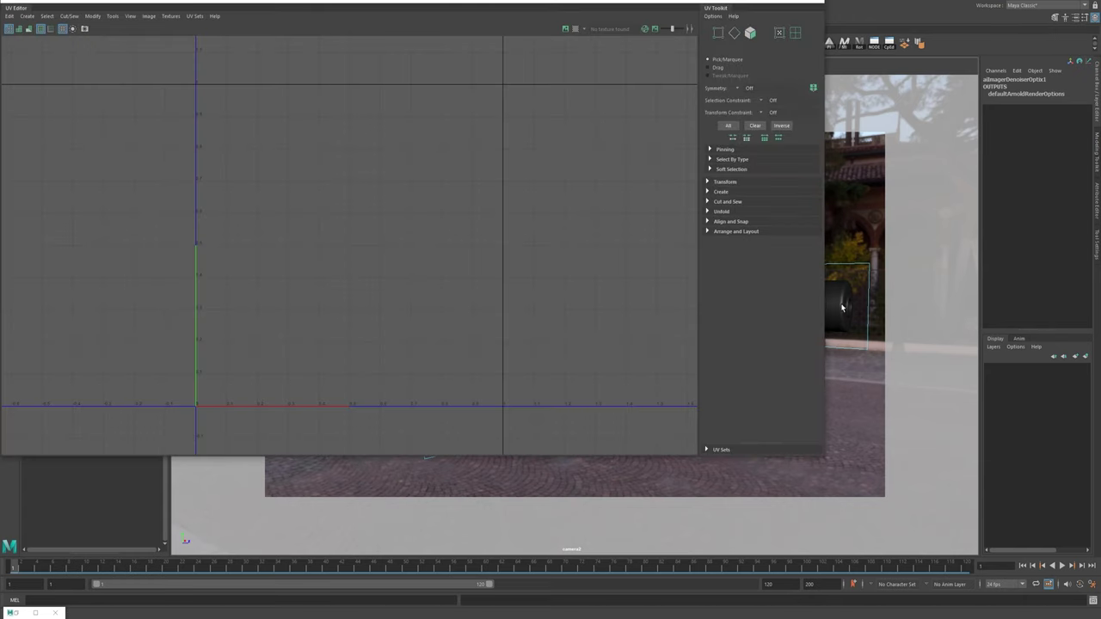
click(843, 308)
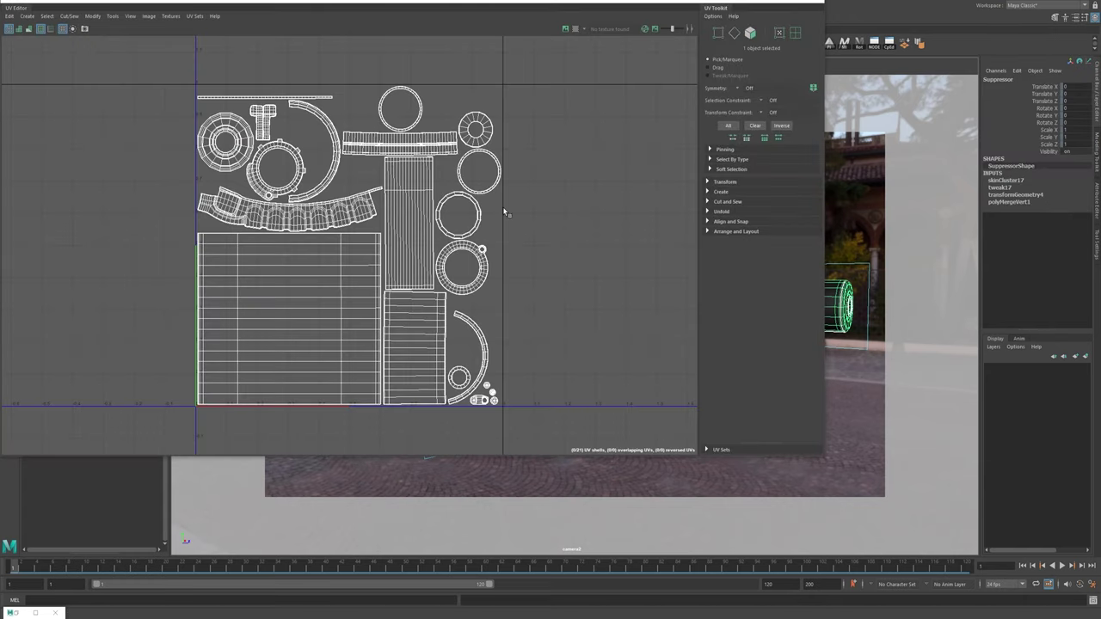
drag(594, 4, 809, 61)
scroll(526, 290, down, 5)
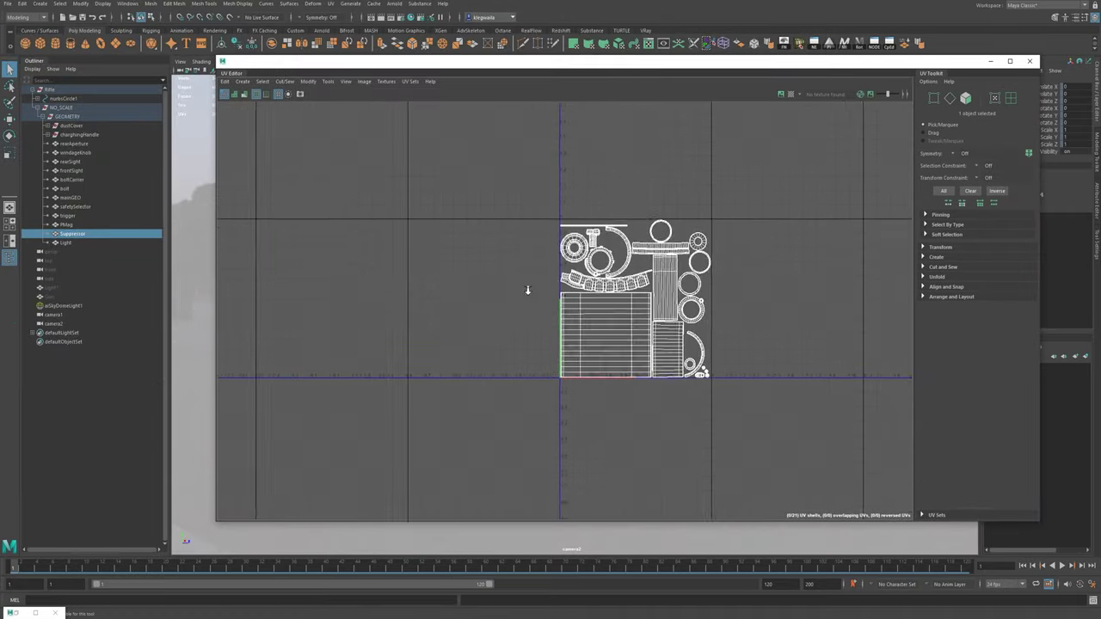
drag(477, 62, 385, 396)
click(435, 376)
drag(539, 398, 526, 135)
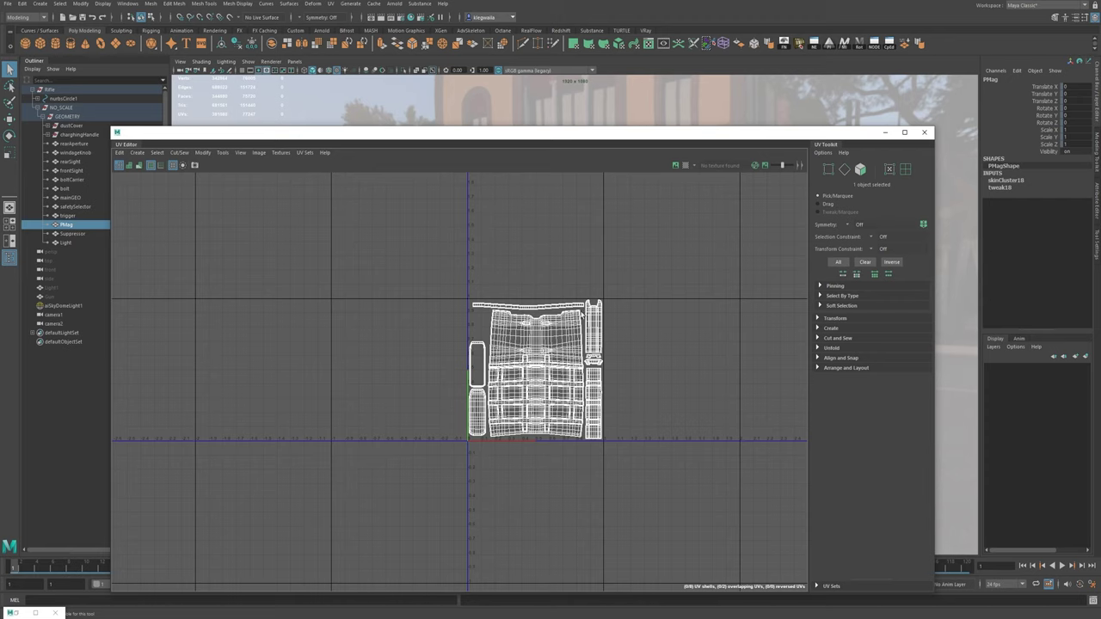
drag(821, 136, 821, 106)
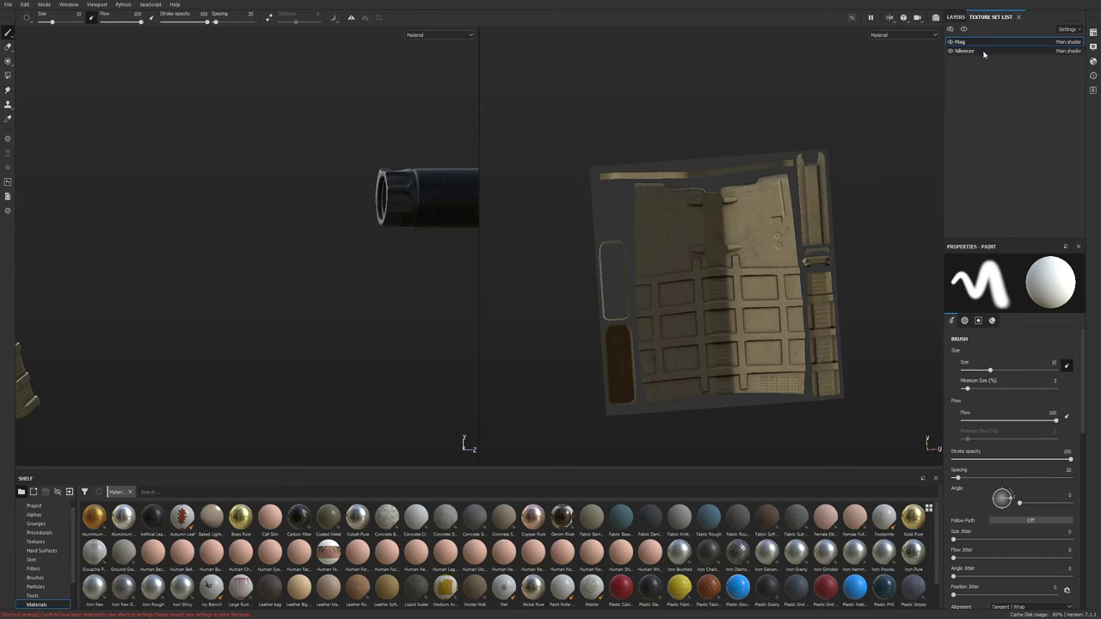
- In Substance Painter, open the texture export, compare the two Arnold output presets and select Arnold (AiStandard)
click(8, 4)
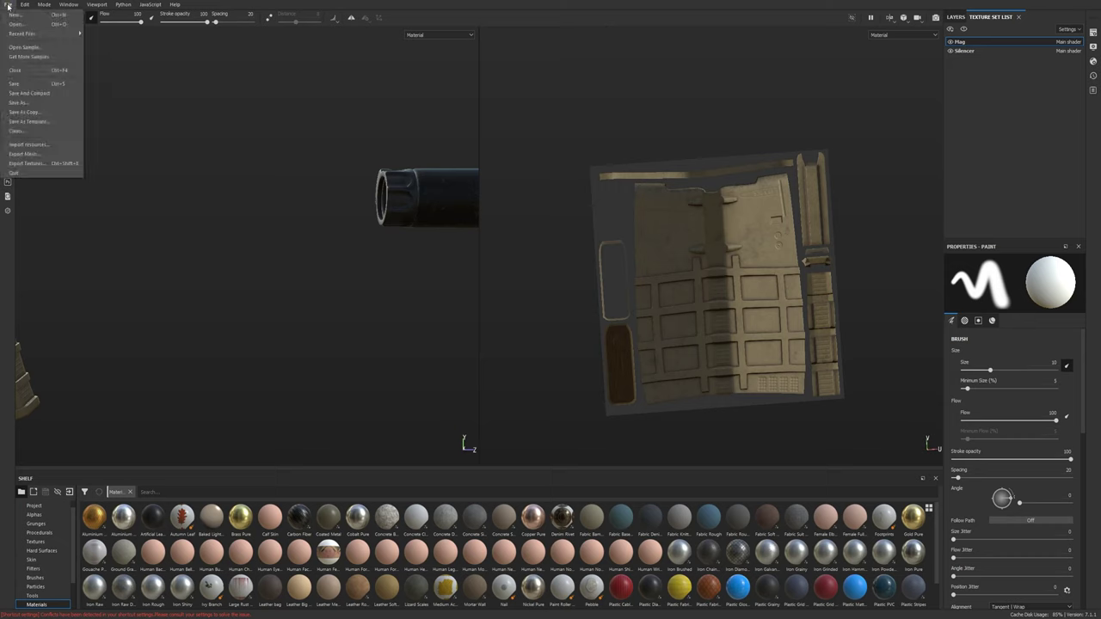
click(38, 162)
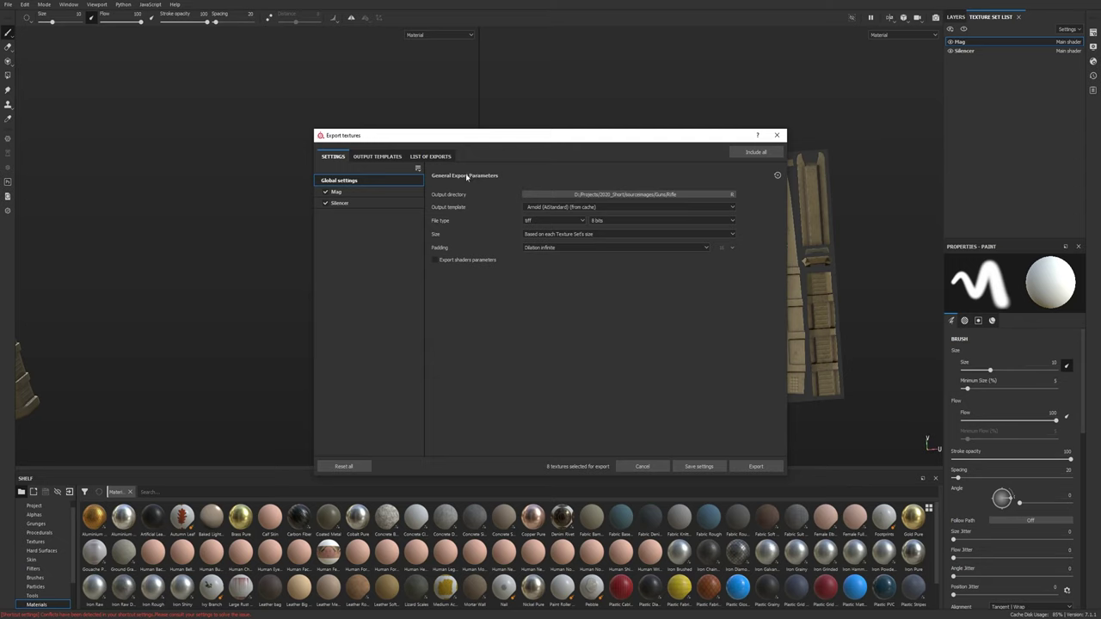
click(372, 158)
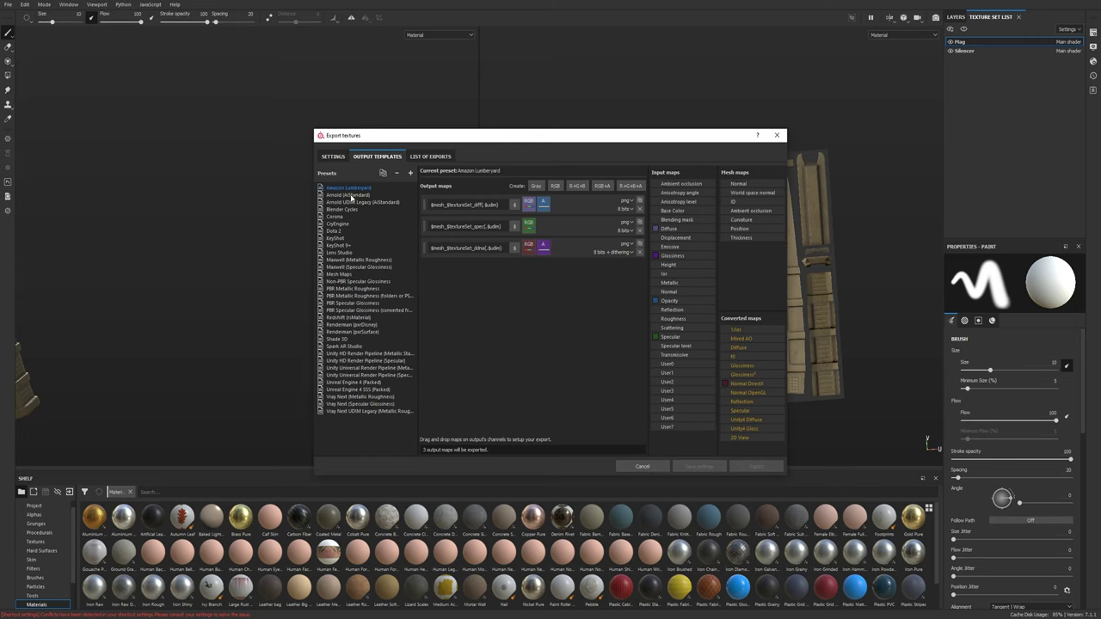
click(352, 196)
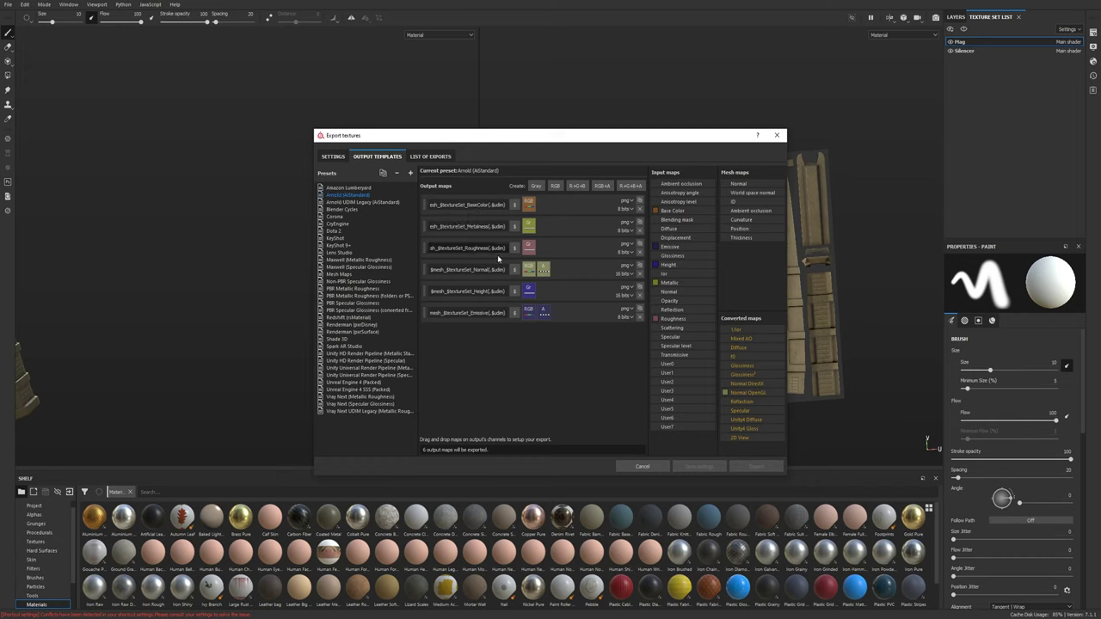
click(367, 203)
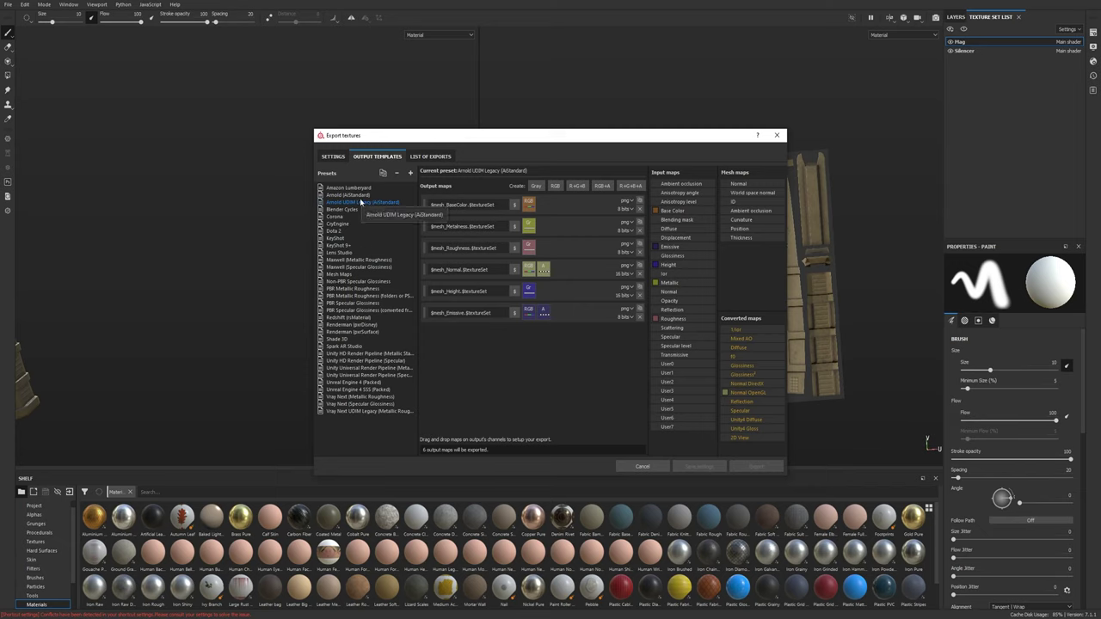
click(347, 195)
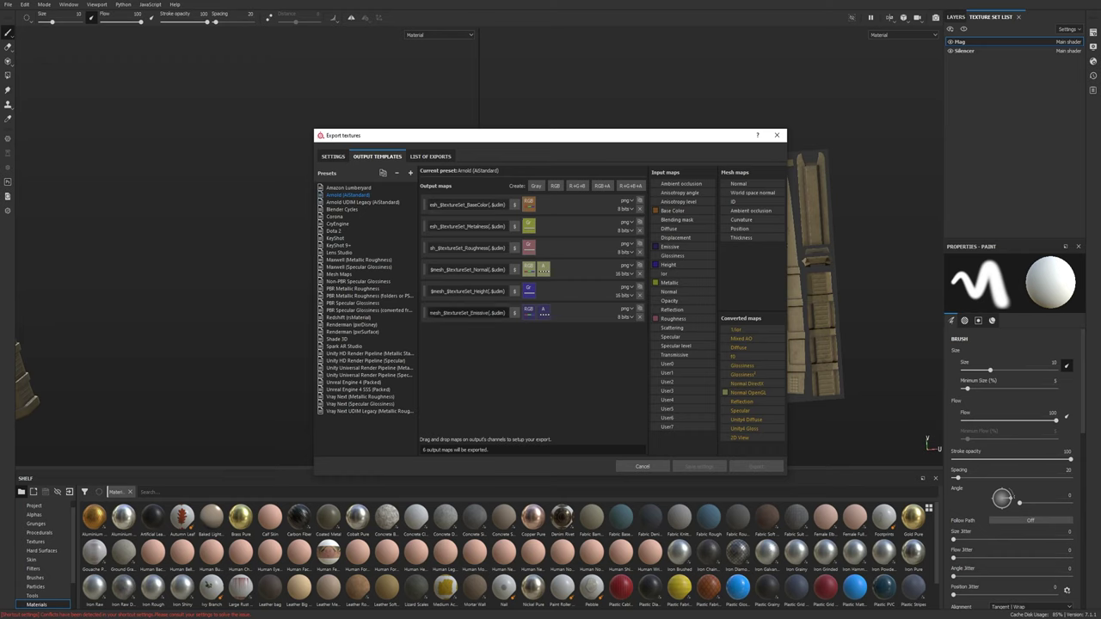
drag(490, 205, 505, 205)
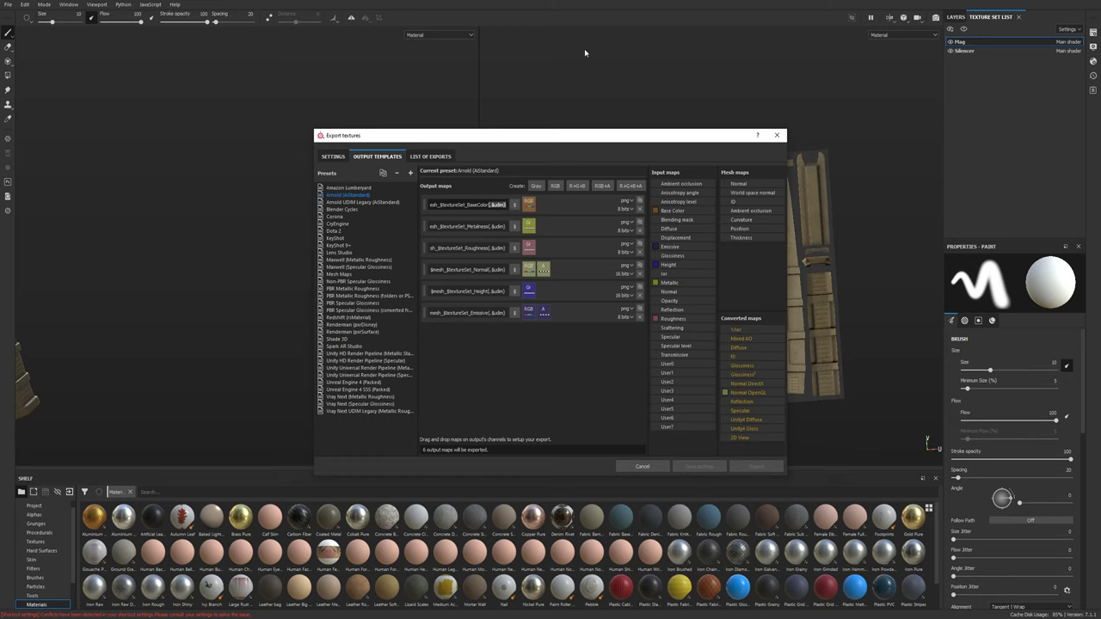
- Remove the Emissive and Height output maps from the Arnold (AiStandard) preset and rename the Metalness map's suffix to Metallic
drag(610, 139, 431, 114)
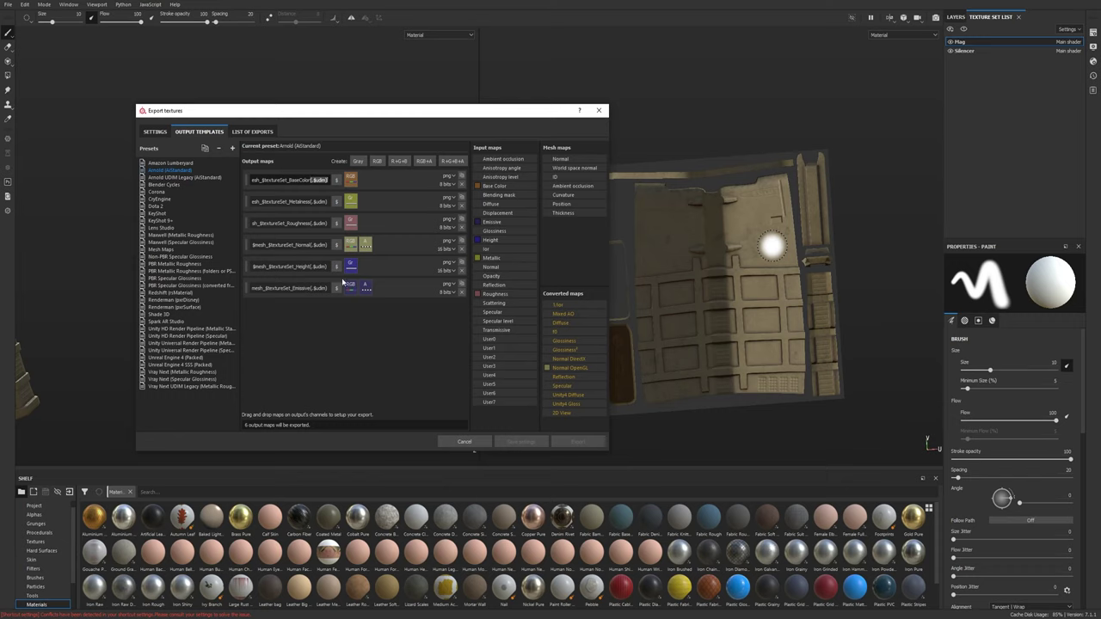
click(462, 293)
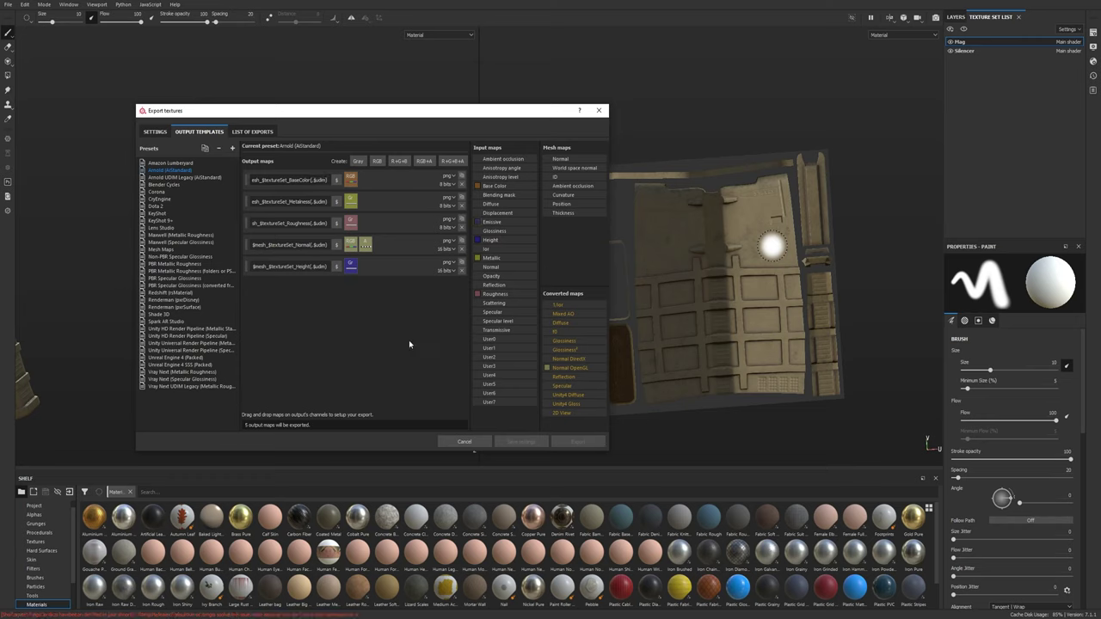
click(462, 271)
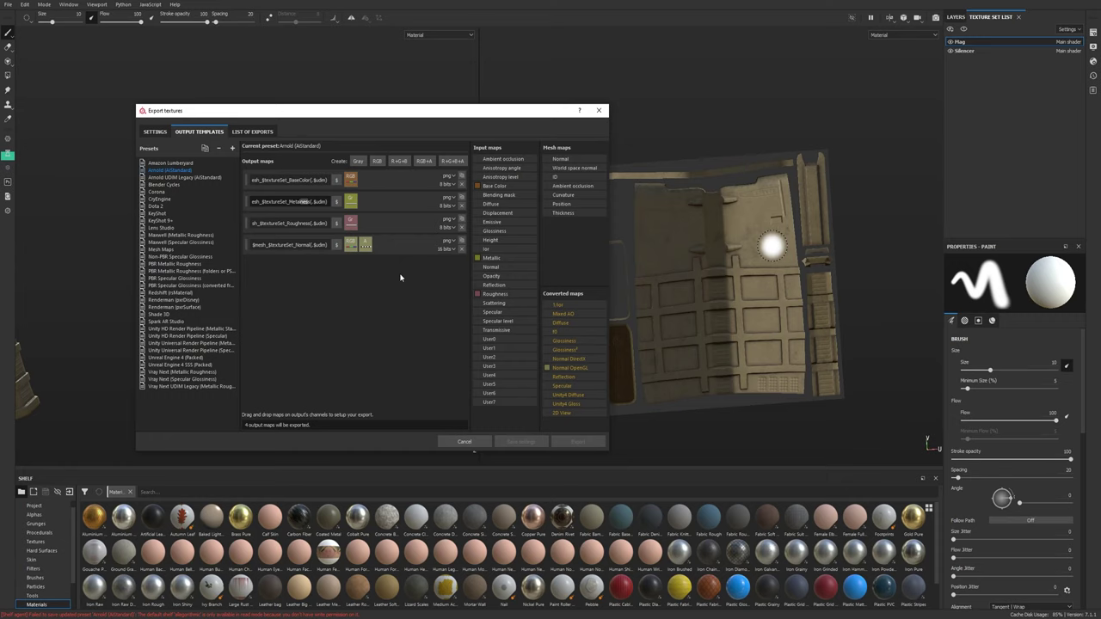
text(lic)
key(Return)
- Set the global output template to Arnold (AiStandard) and check the resulting list of export files
click(163, 132)
click(416, 185)
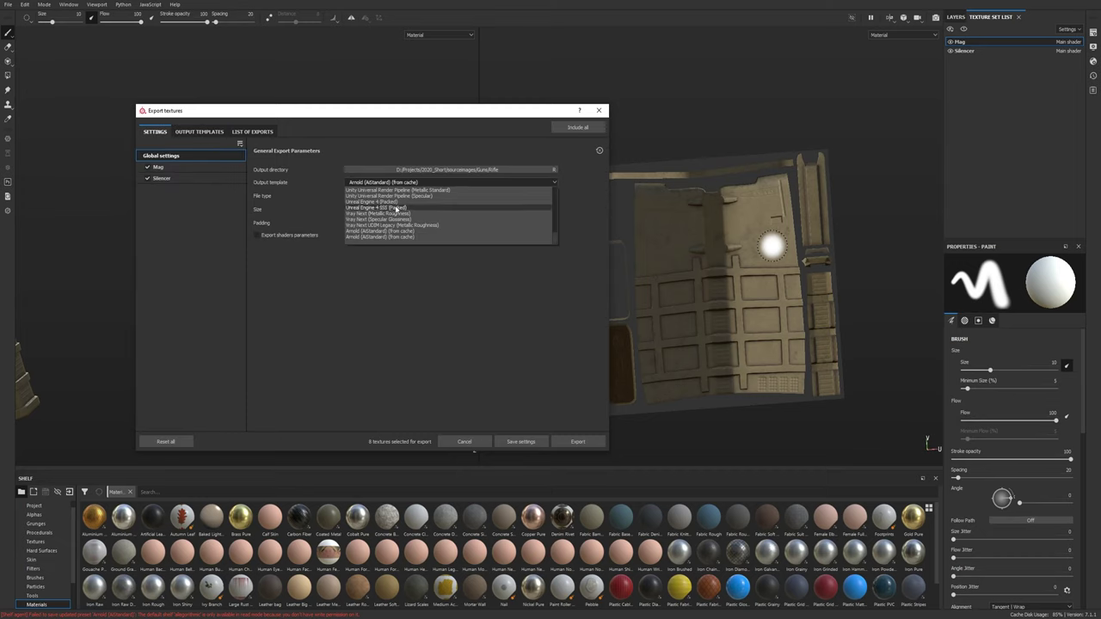
scroll(420, 215, down, 2)
scroll(420, 215, up, 4)
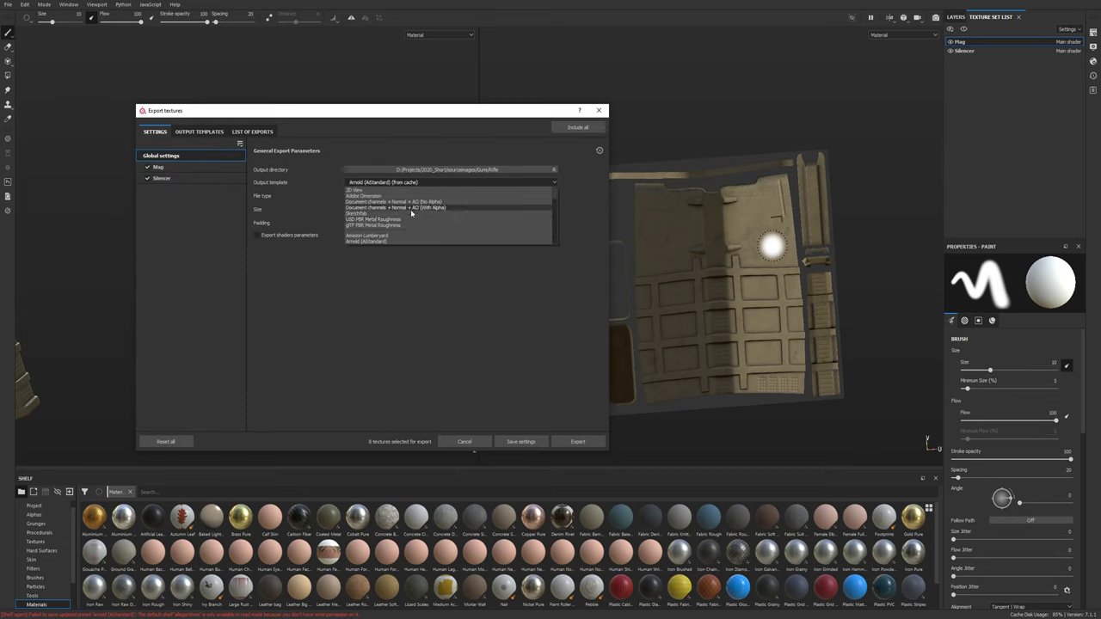
click(392, 224)
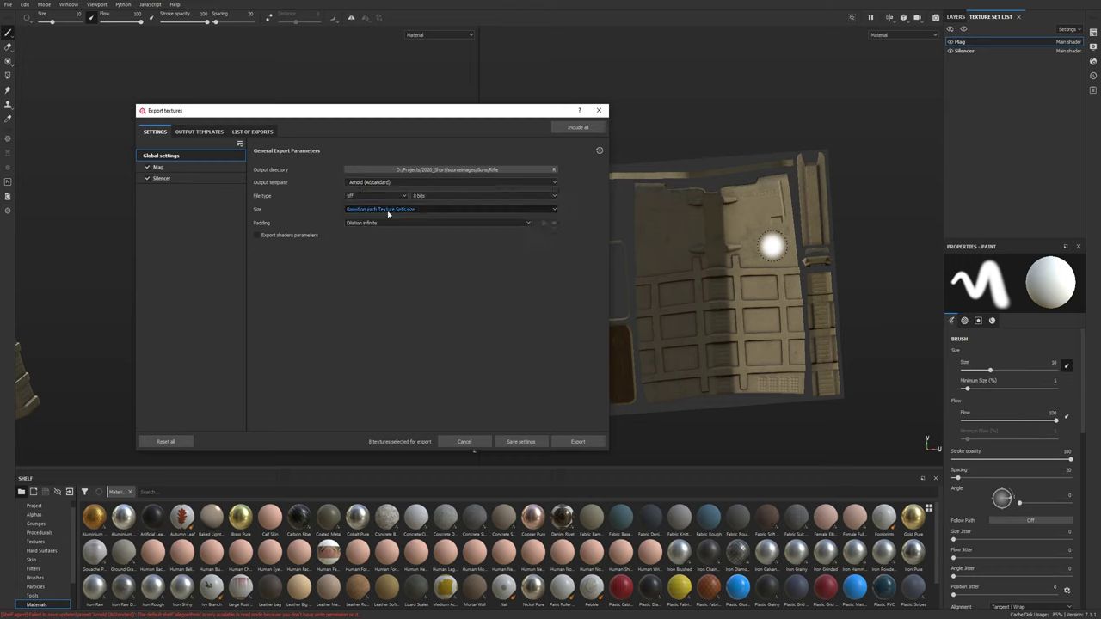
click(260, 133)
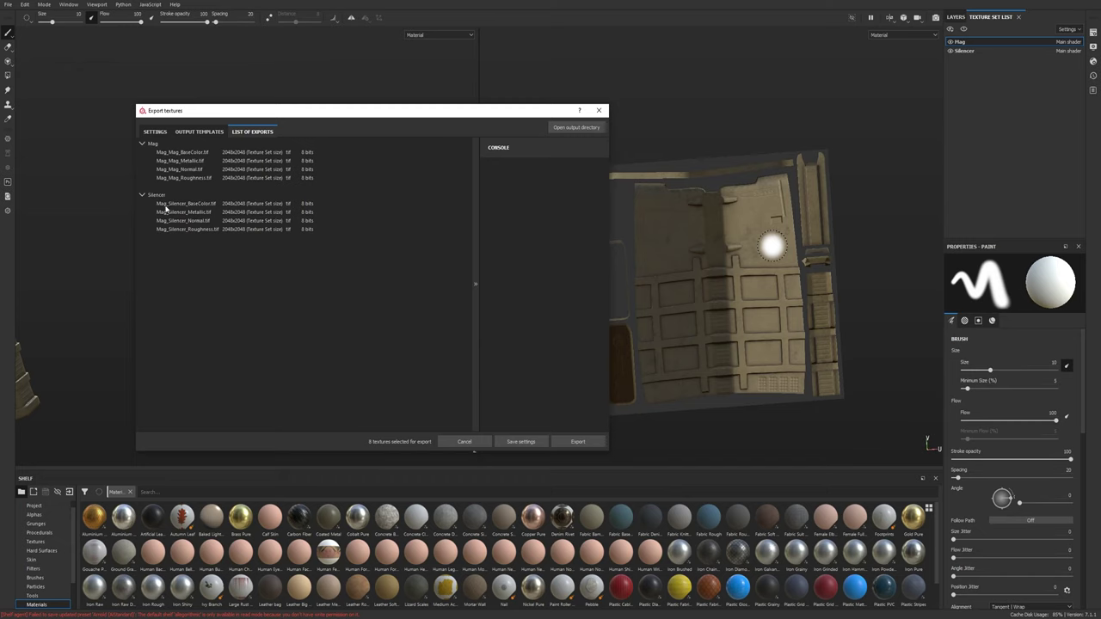
click(156, 131)
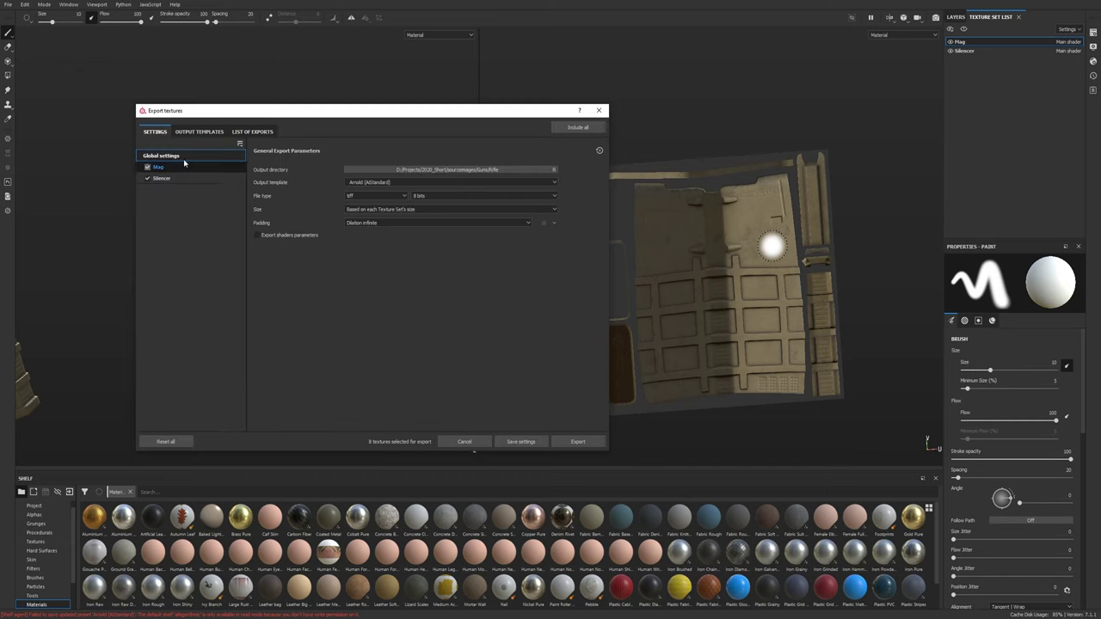
- Remove the $mesh_ prefix from the BaseColor, Metallic, Roughness and Normal output map names in the Arnold (AiStandard) preset
click(199, 133)
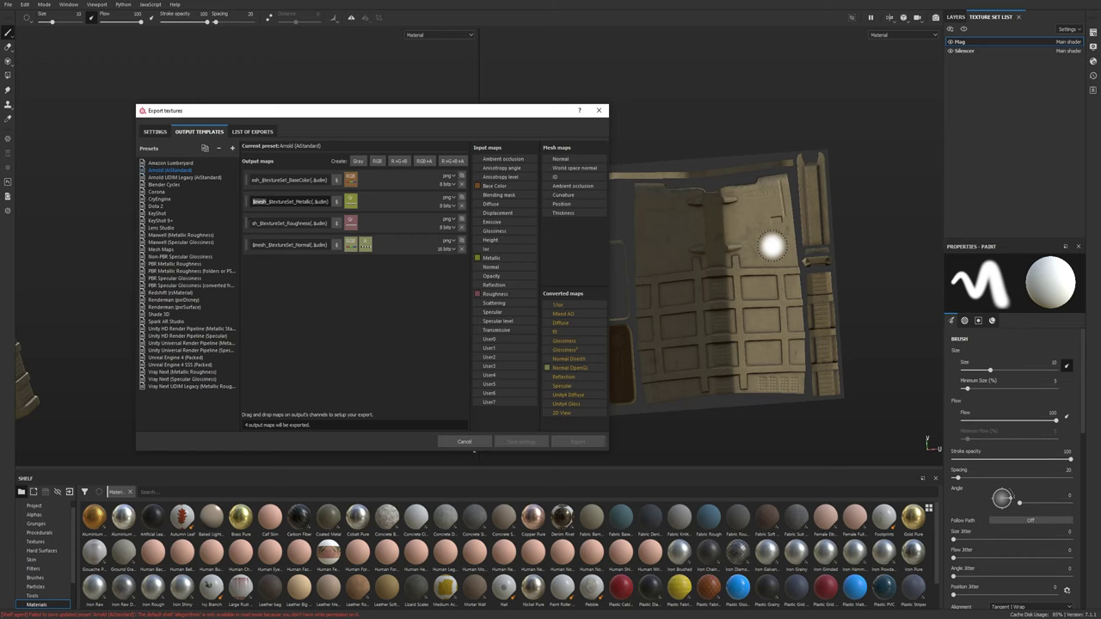
click(251, 201)
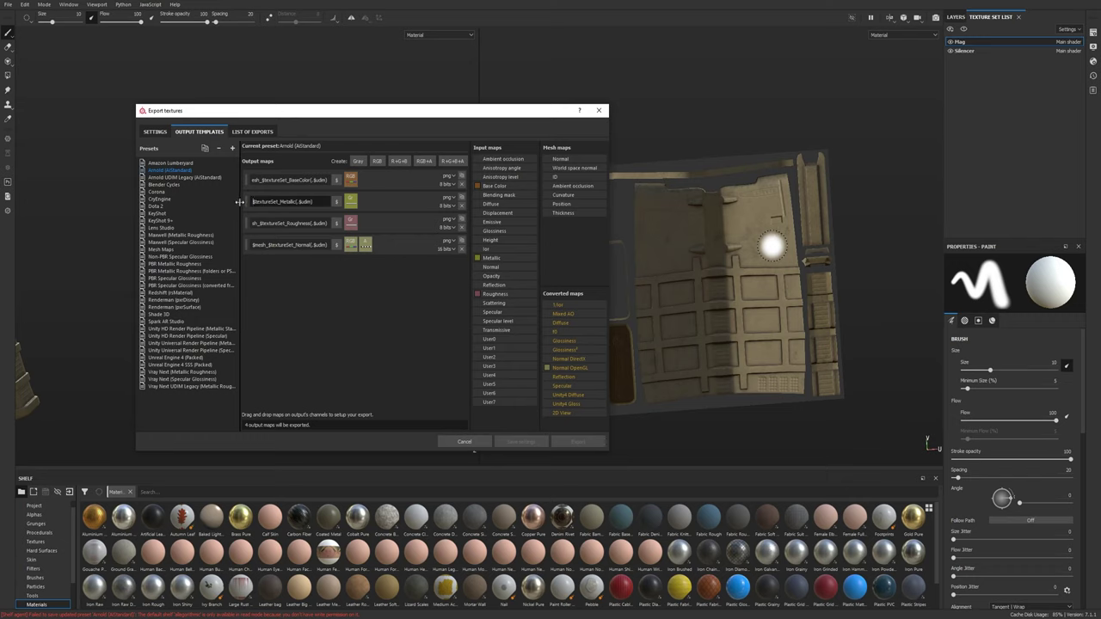
double_click(259, 180)
key(Delete)
key(Delete)
click(252, 223)
double_click(258, 223)
key(Delete)
key(Delete)
click(251, 244)
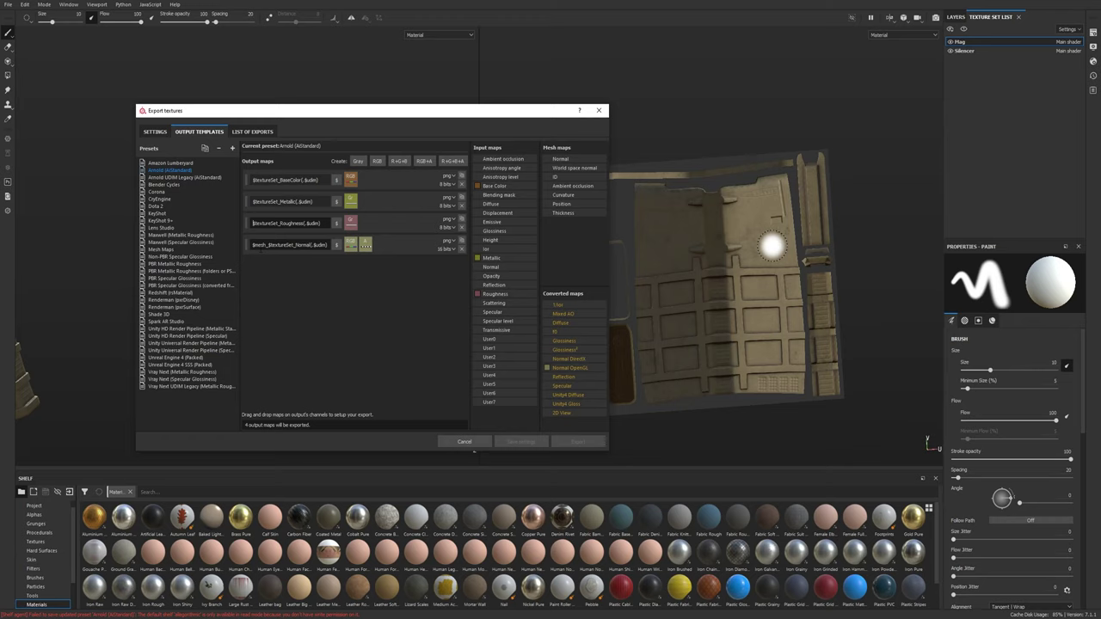
double_click(258, 244)
key(Delete)
key(Delete)
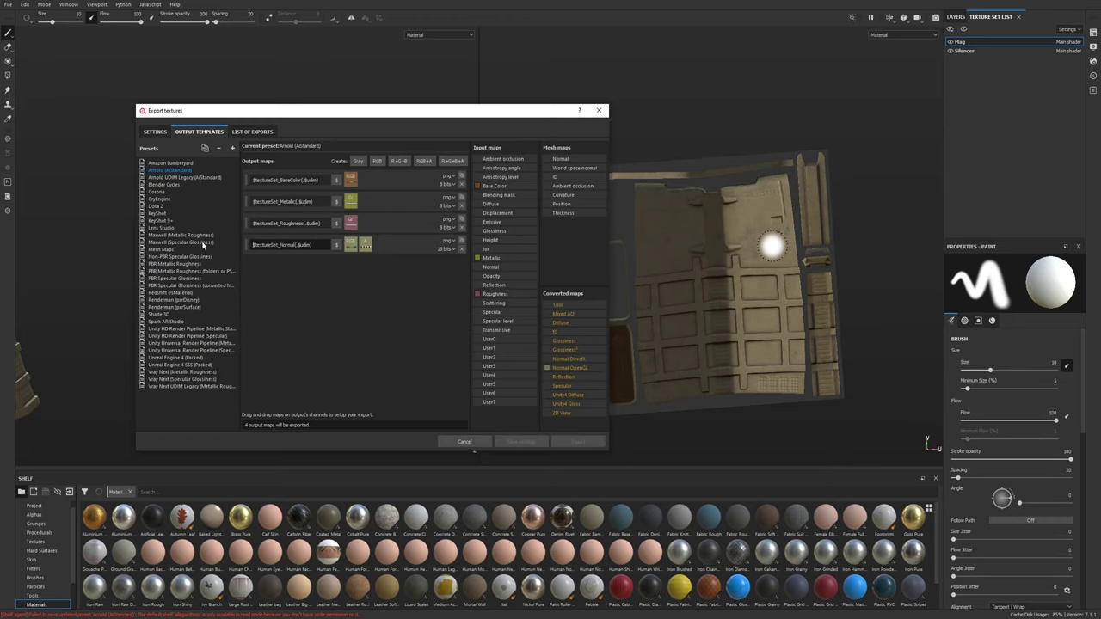
- Check the file names in the list of exports and the output directory, leaving the folder unchanged
click(252, 131)
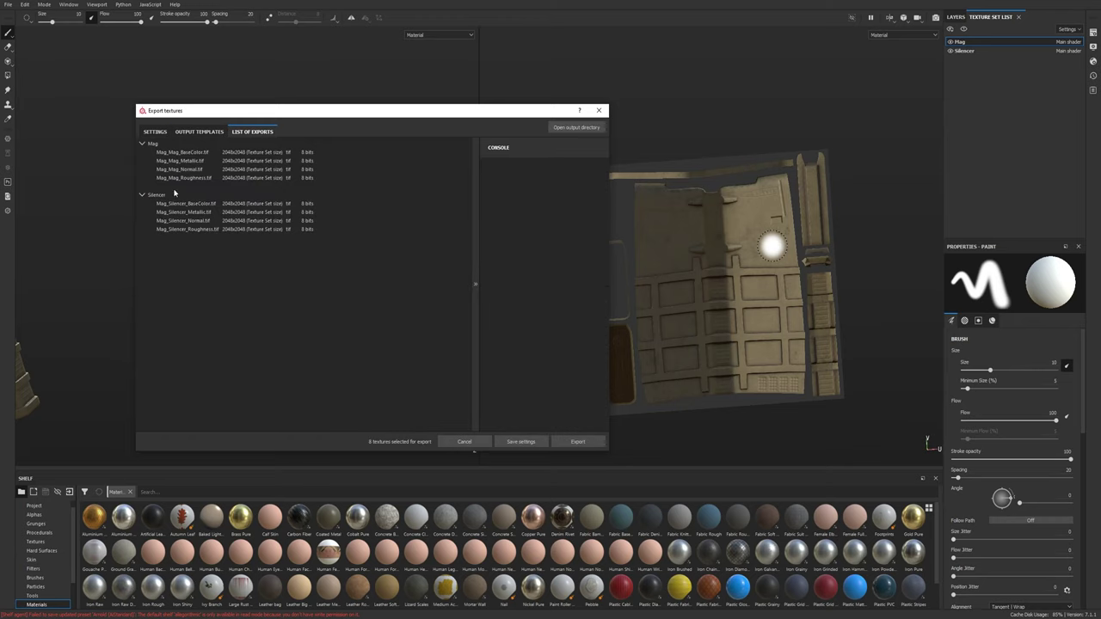
click(155, 131)
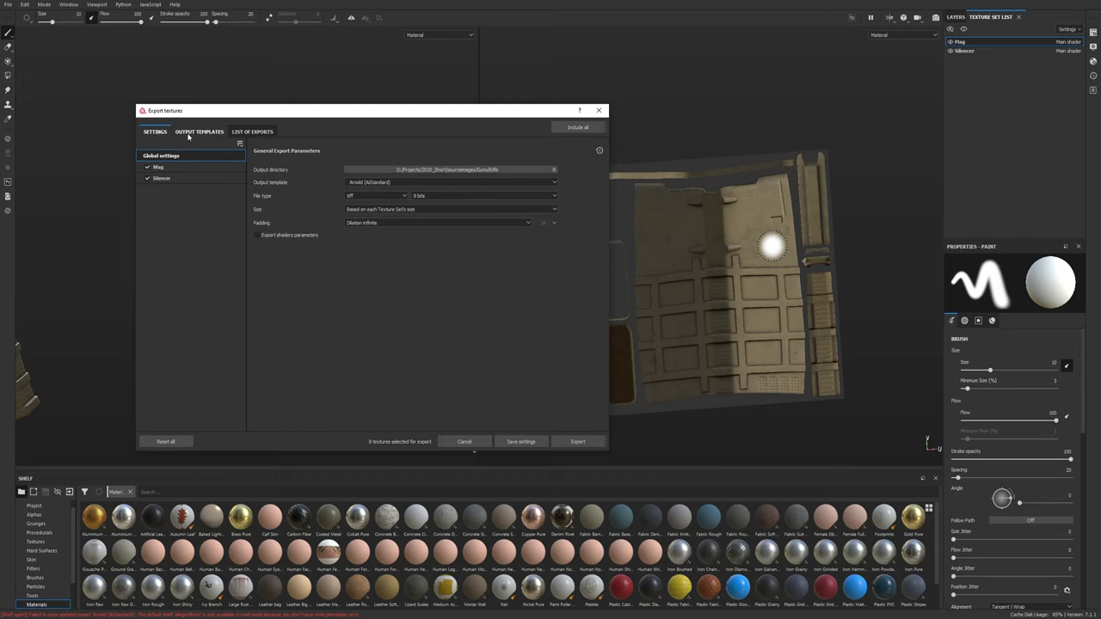
click(197, 132)
click(155, 132)
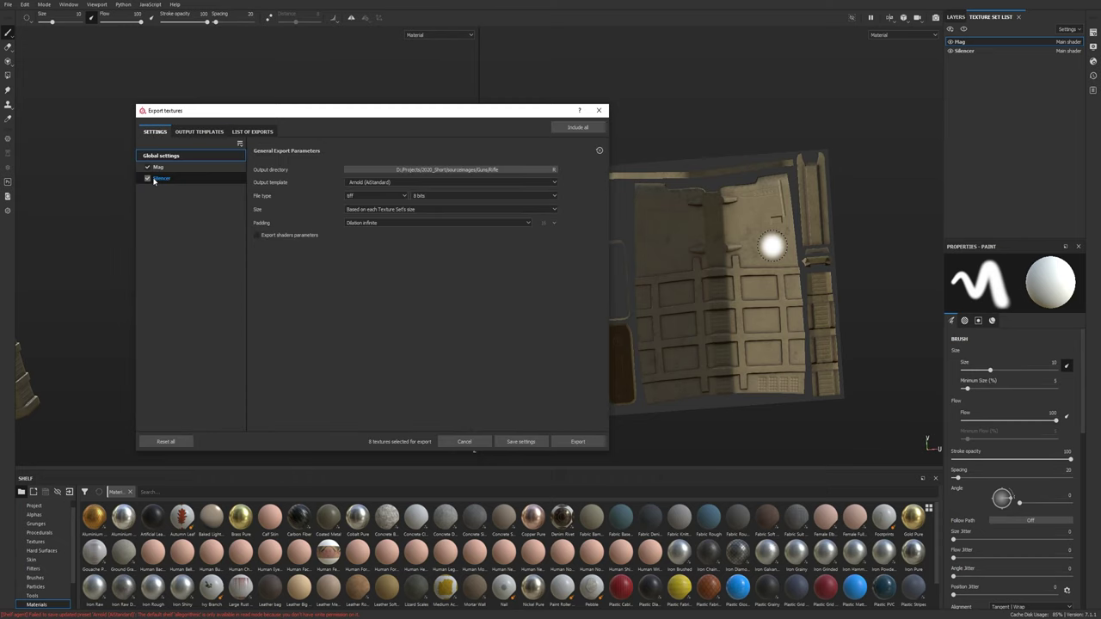
click(430, 171)
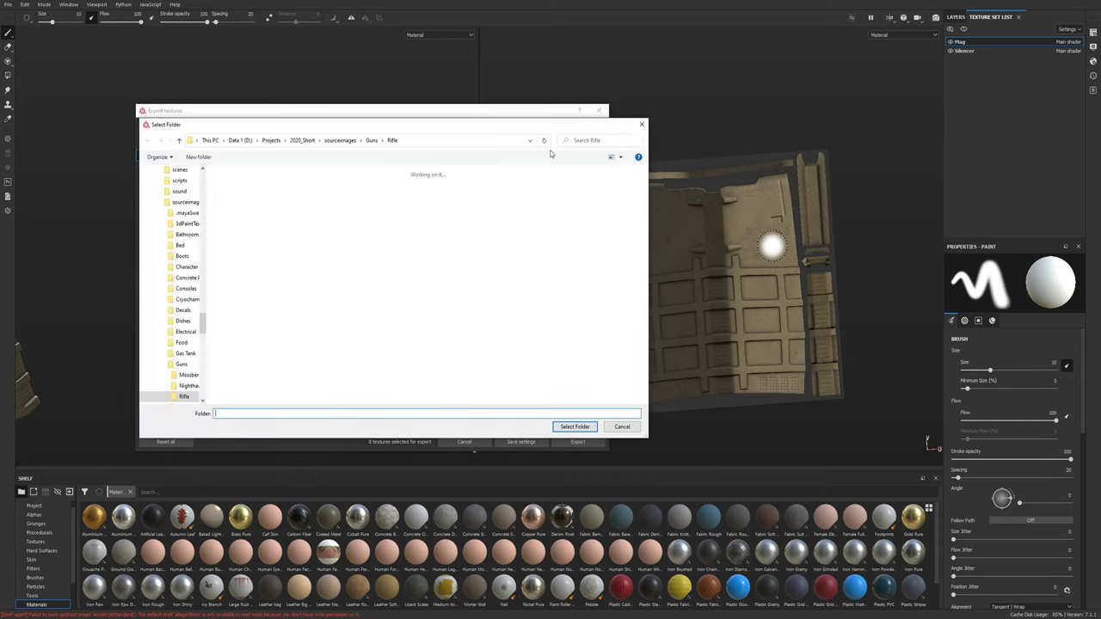
click(639, 128)
- Look through the available output templates, keep Arnold (AiStandard), and check the list of textures set for export
click(393, 182)
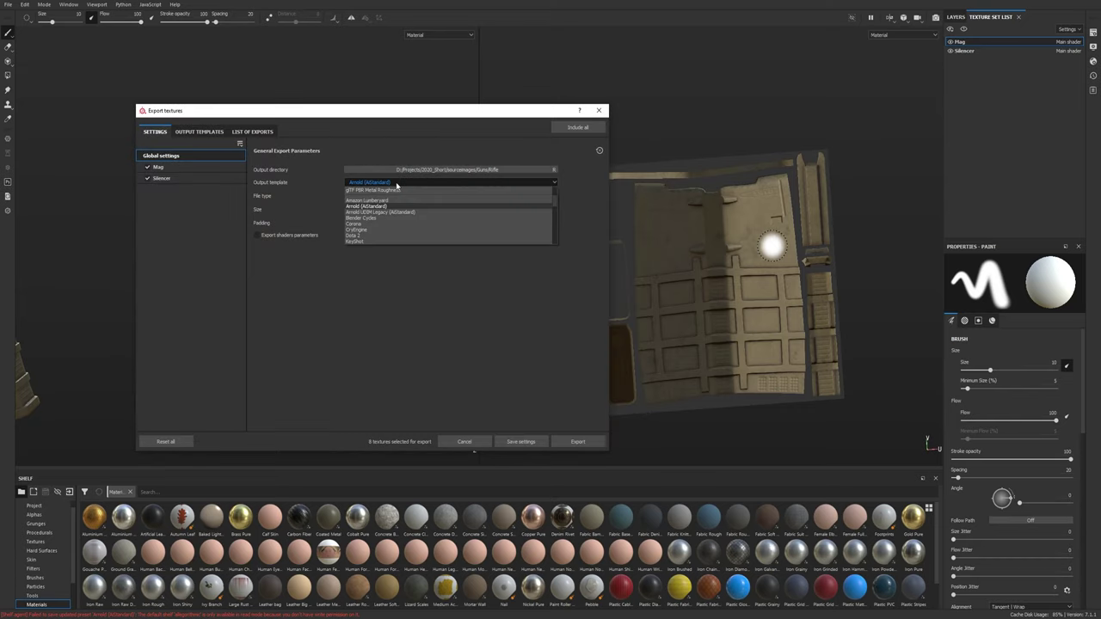
click(373, 225)
click(395, 183)
click(381, 212)
click(246, 132)
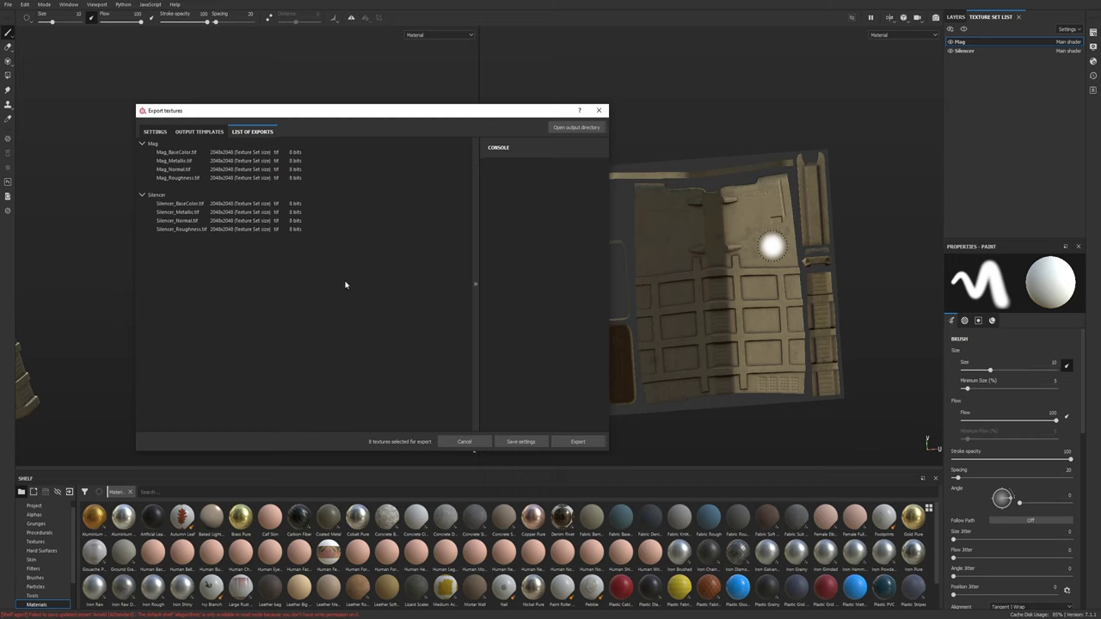
- Review the global file type, bit depth and size options, keeping tiff, 8 bits and Based on each Texture Set's size
click(157, 132)
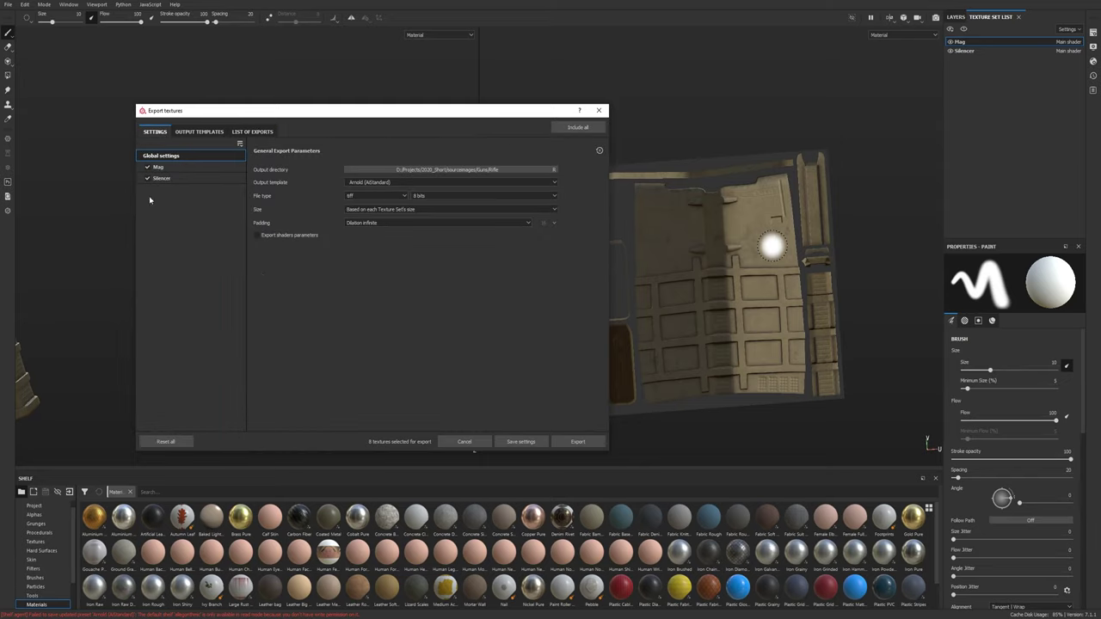
click(374, 195)
click(478, 369)
click(427, 196)
click(508, 212)
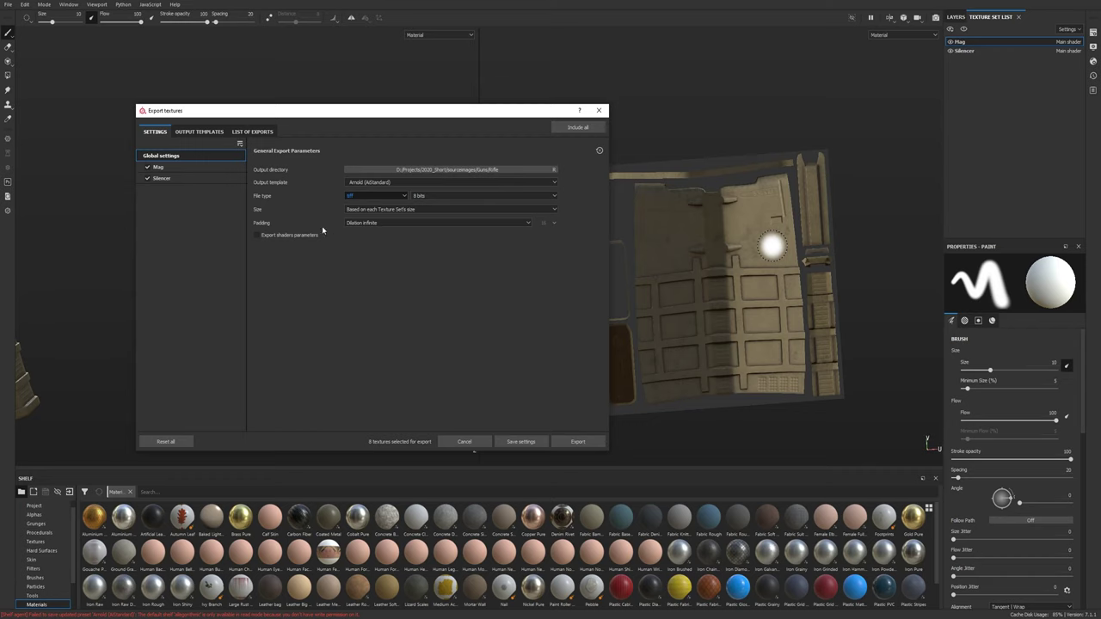
click(376, 209)
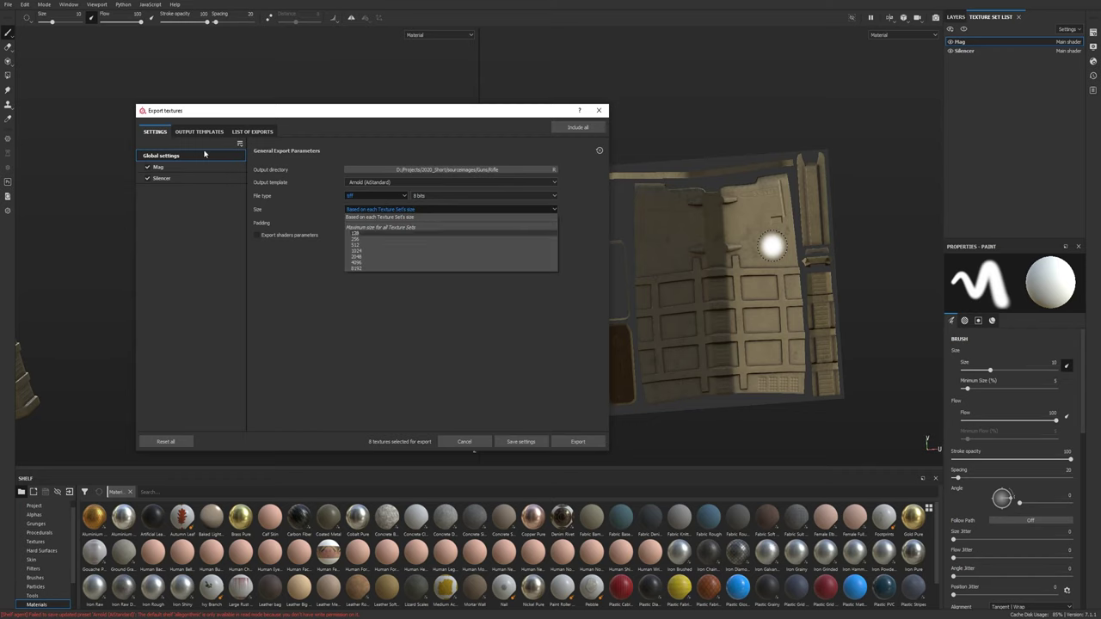
click(326, 337)
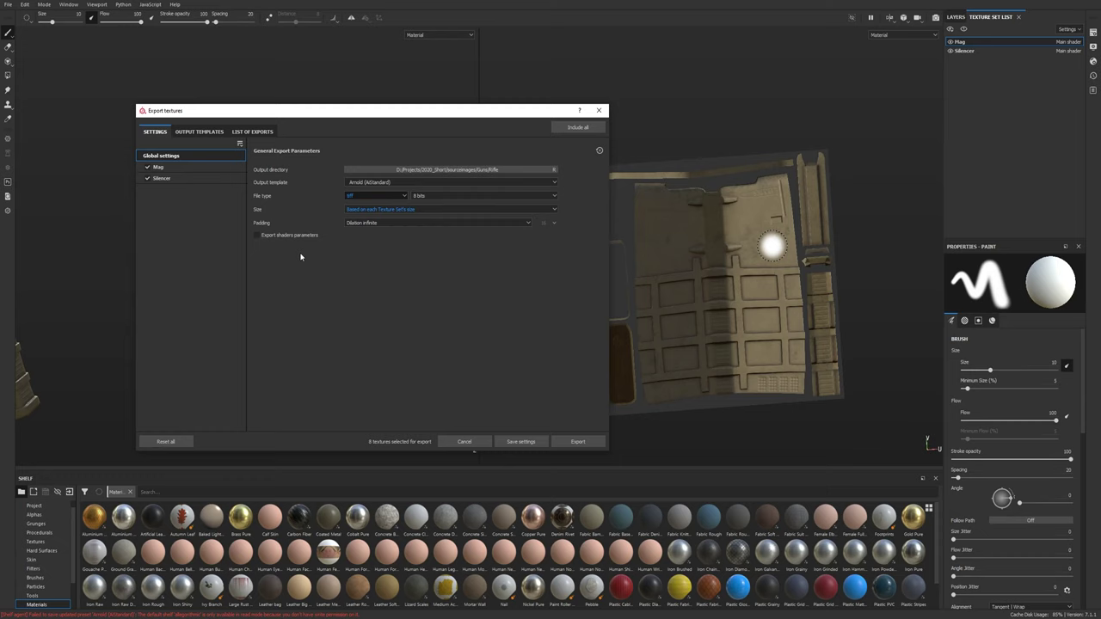
- Review the export parameters and output maps of the Mag and Silencer texture sets
click(181, 166)
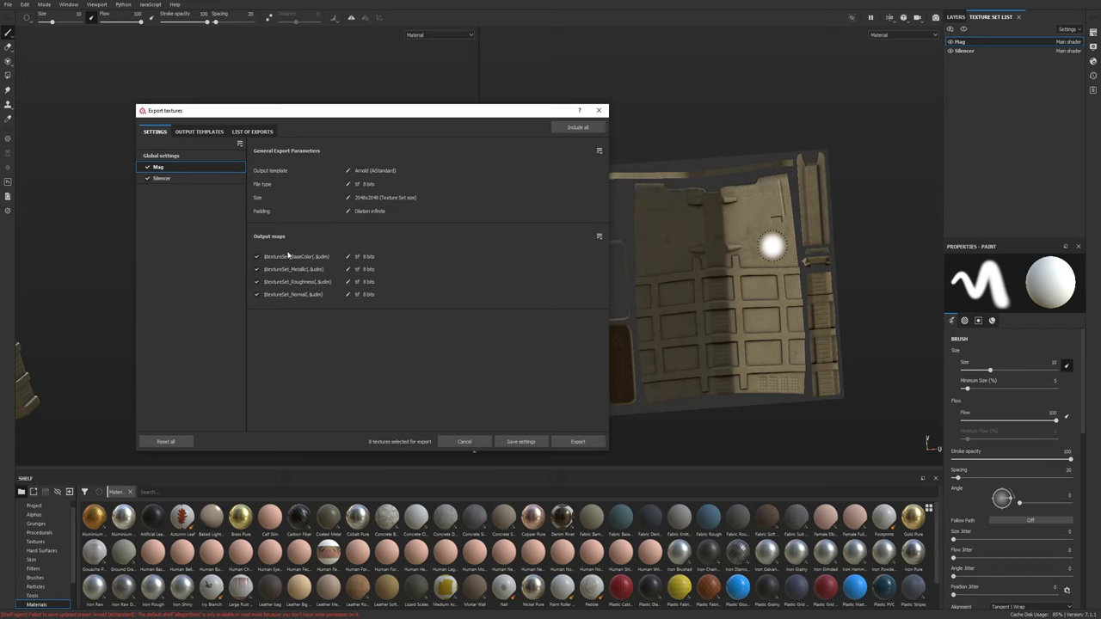
click(162, 179)
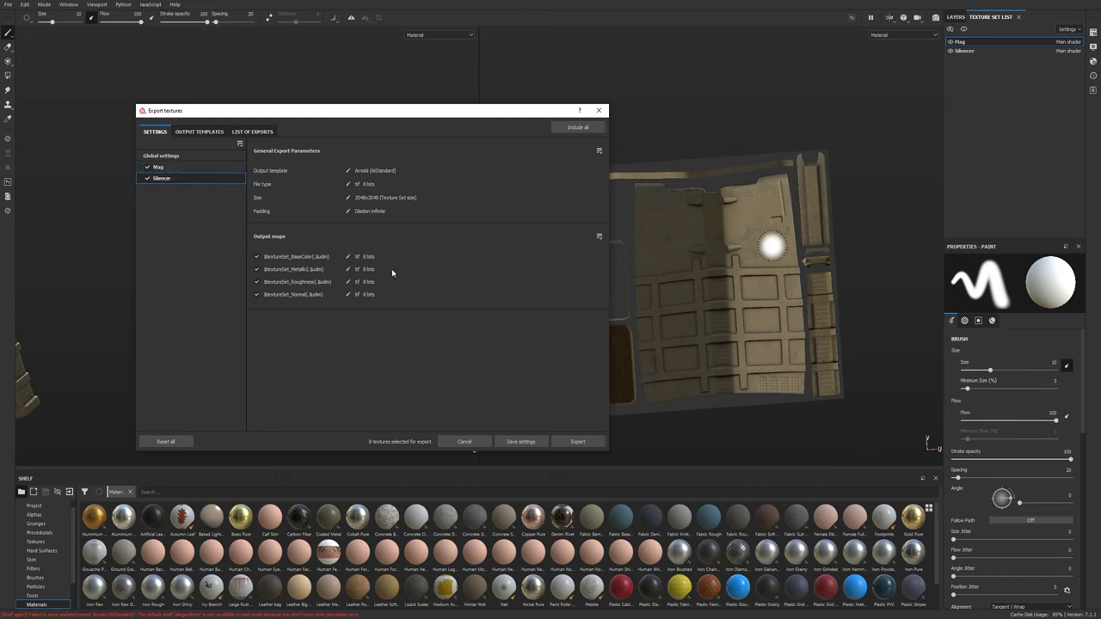
click(570, 442)
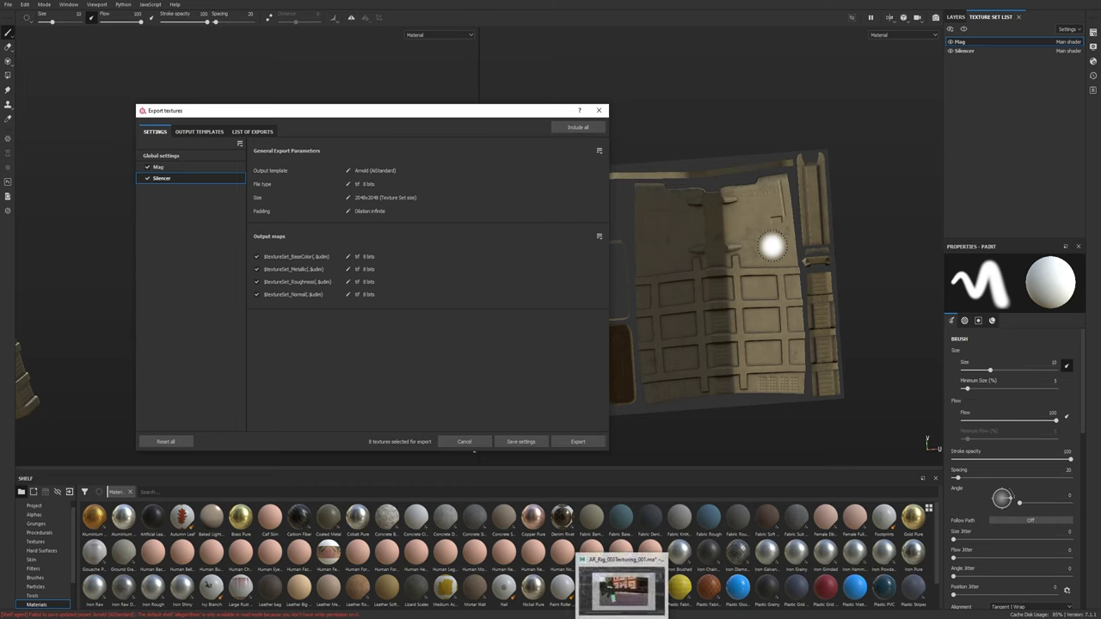
- Switch to Maya, close the UV Editor and look over the available Substance commands
key(alt+Tab)
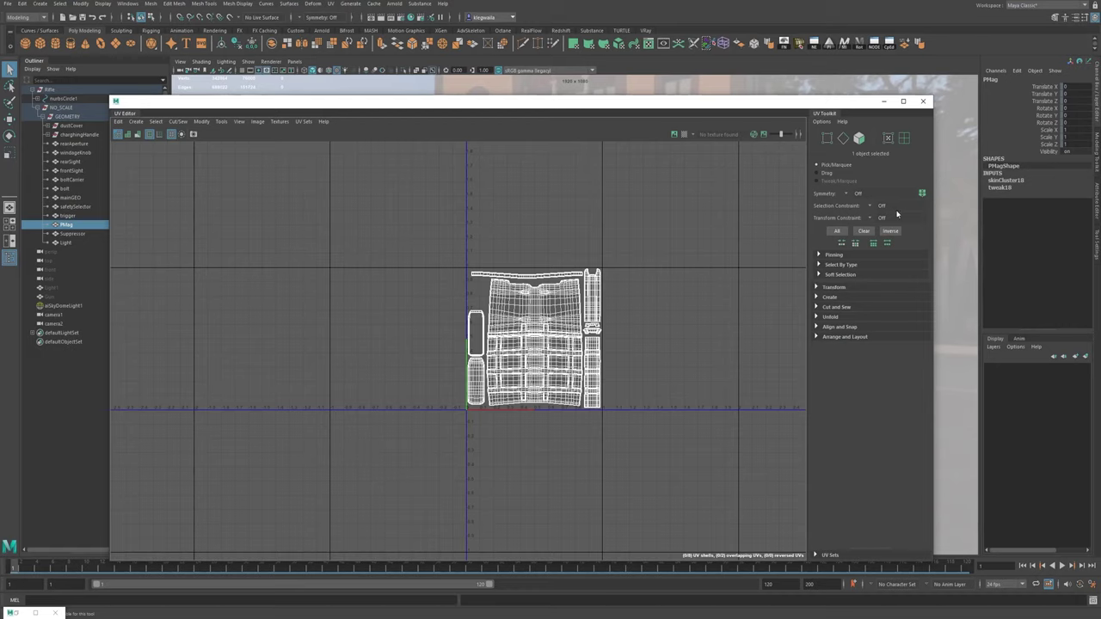
click(925, 103)
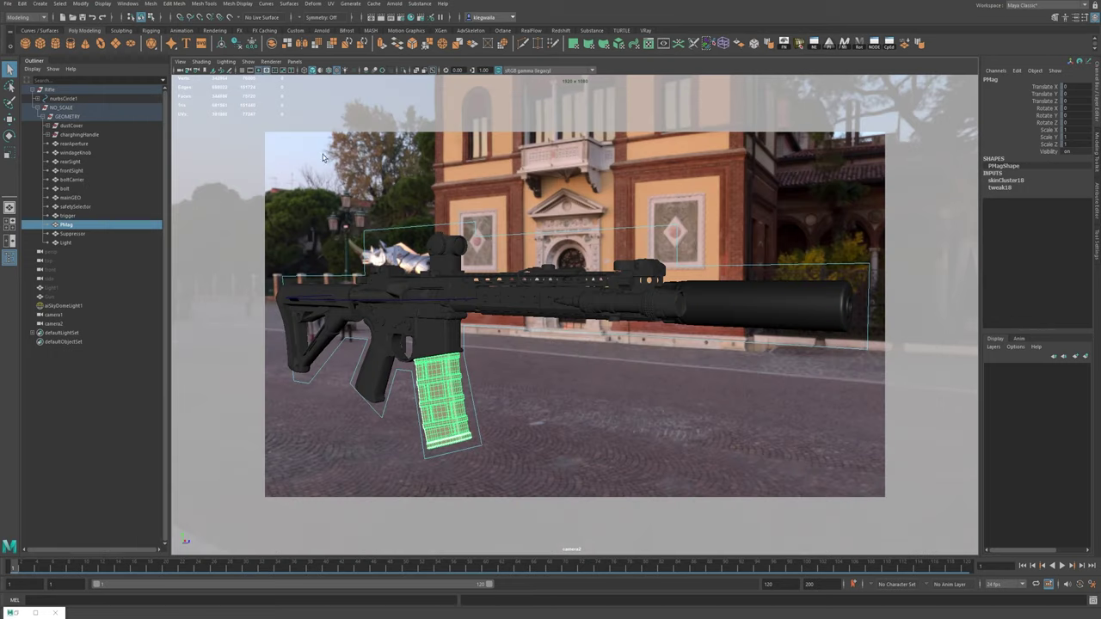
click(420, 4)
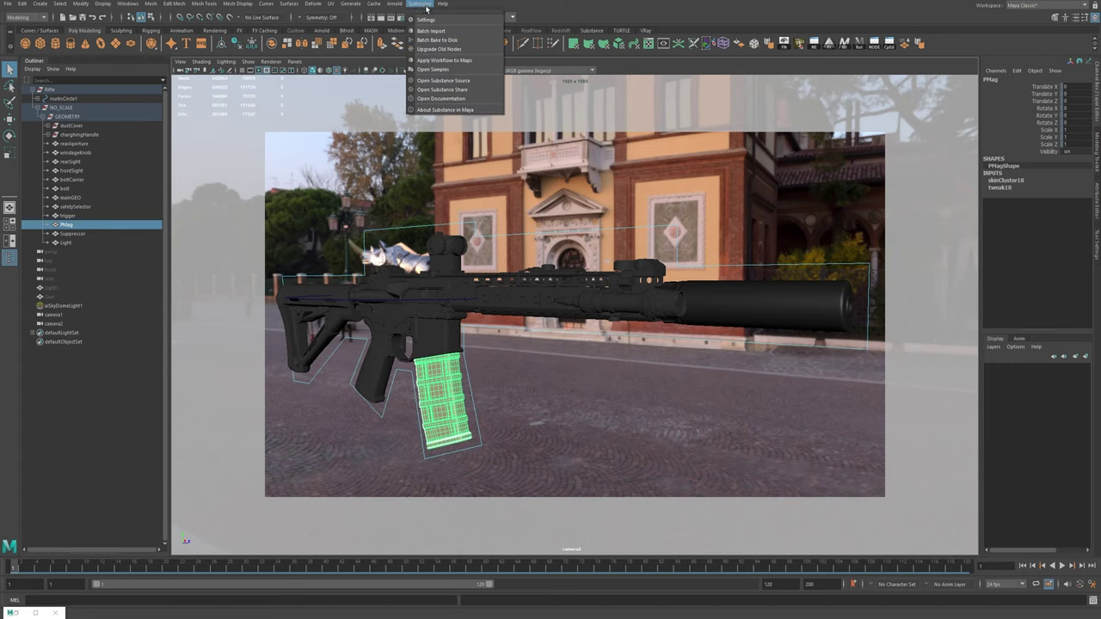
click(421, 4)
- Search the Plug-in Manager for "subs" to check whether the Substance plug-ins are loaded and set to auto load
click(127, 3)
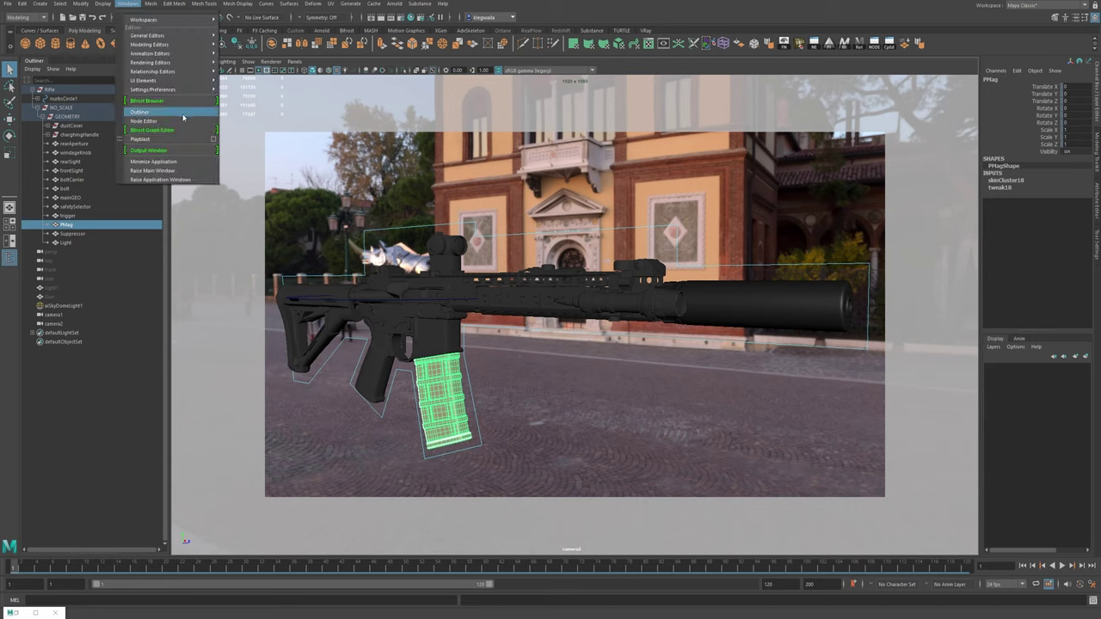
mouse_move(191, 91)
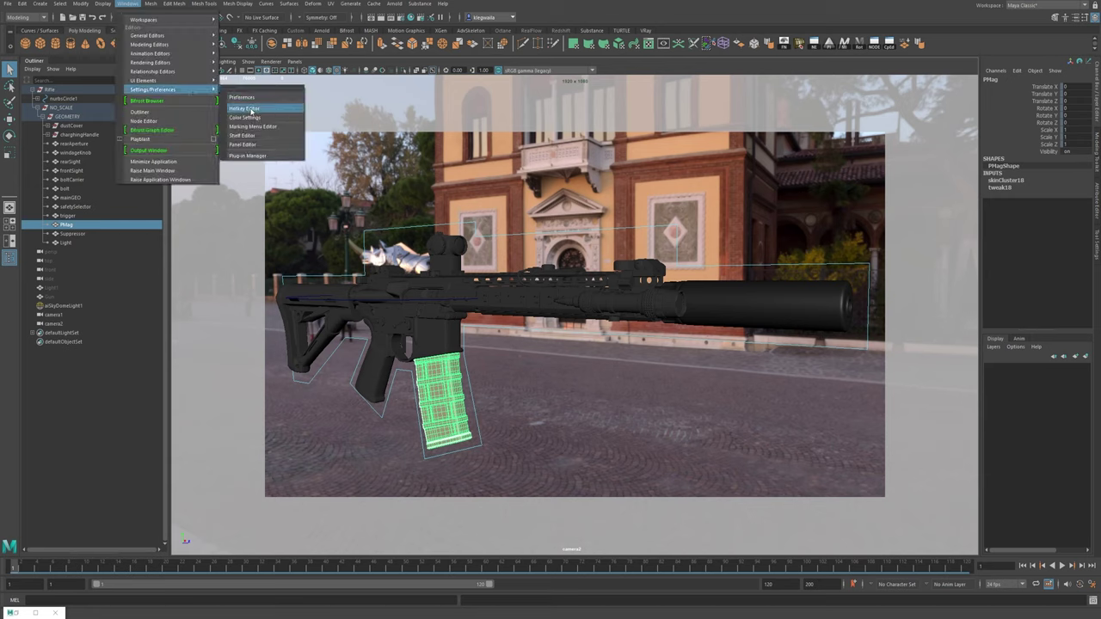
click(248, 156)
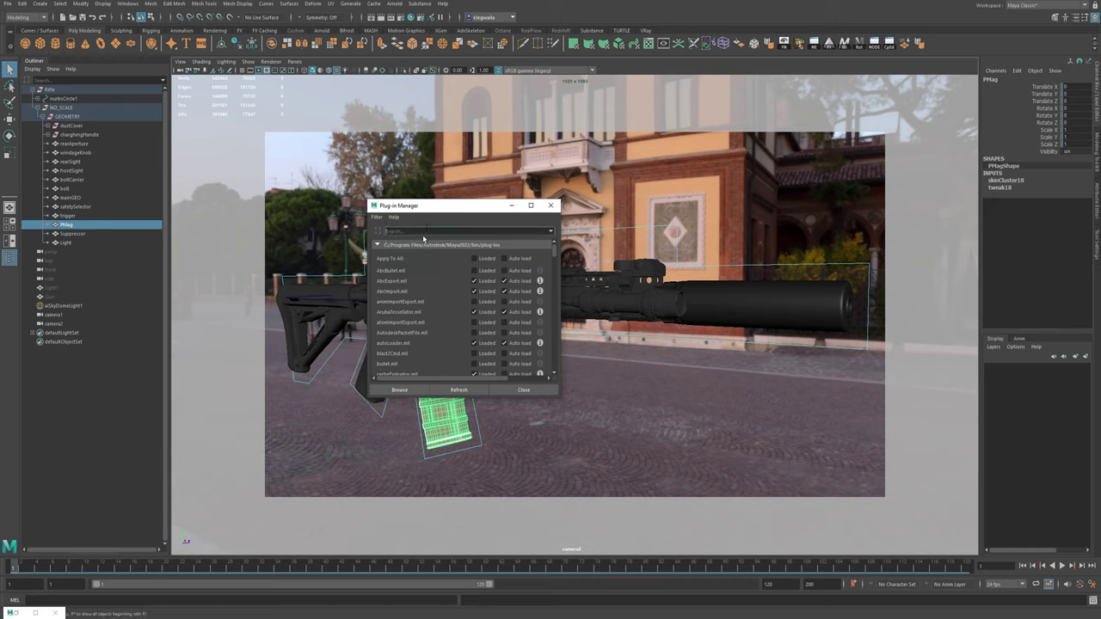
text(rubs)
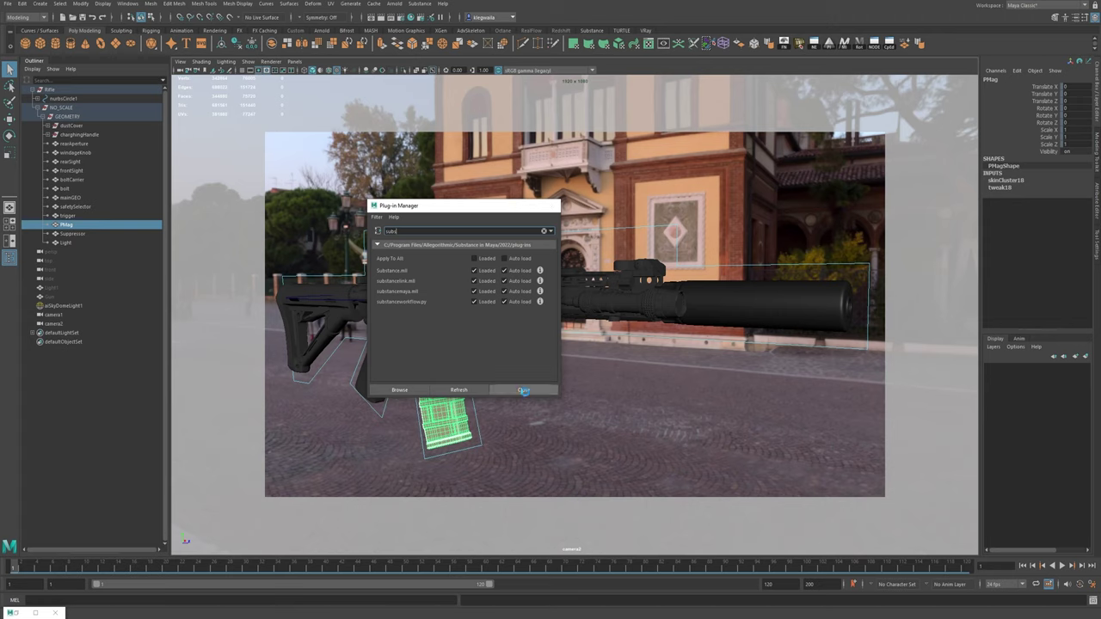
click(524, 391)
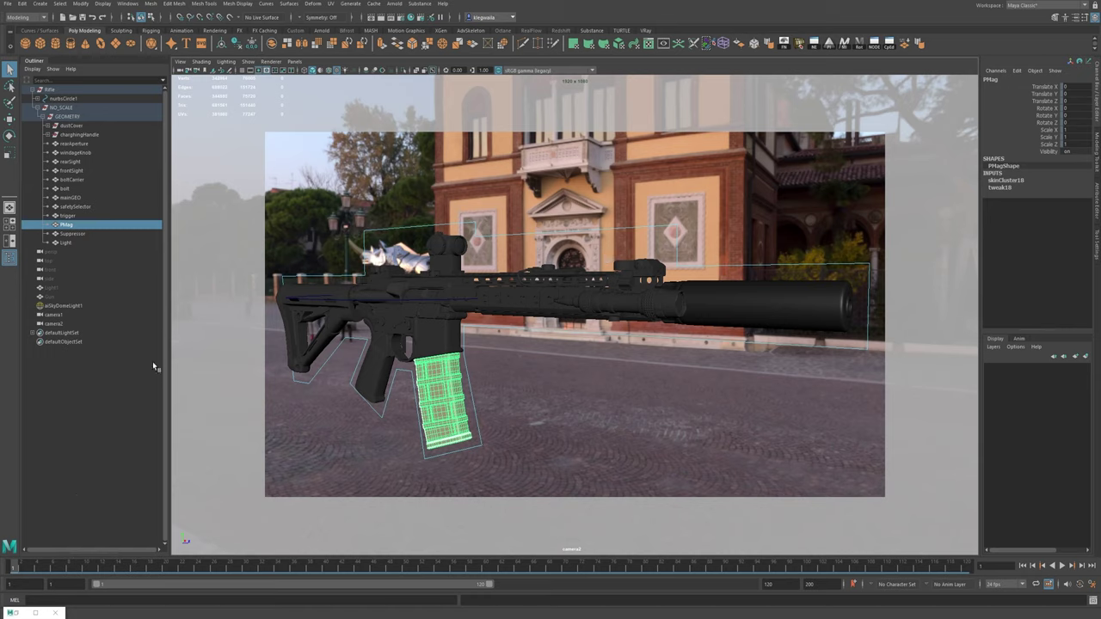
- Bring up the Arnold RenderView to examine the textured rifle render, and minimize it again
click(23, 614)
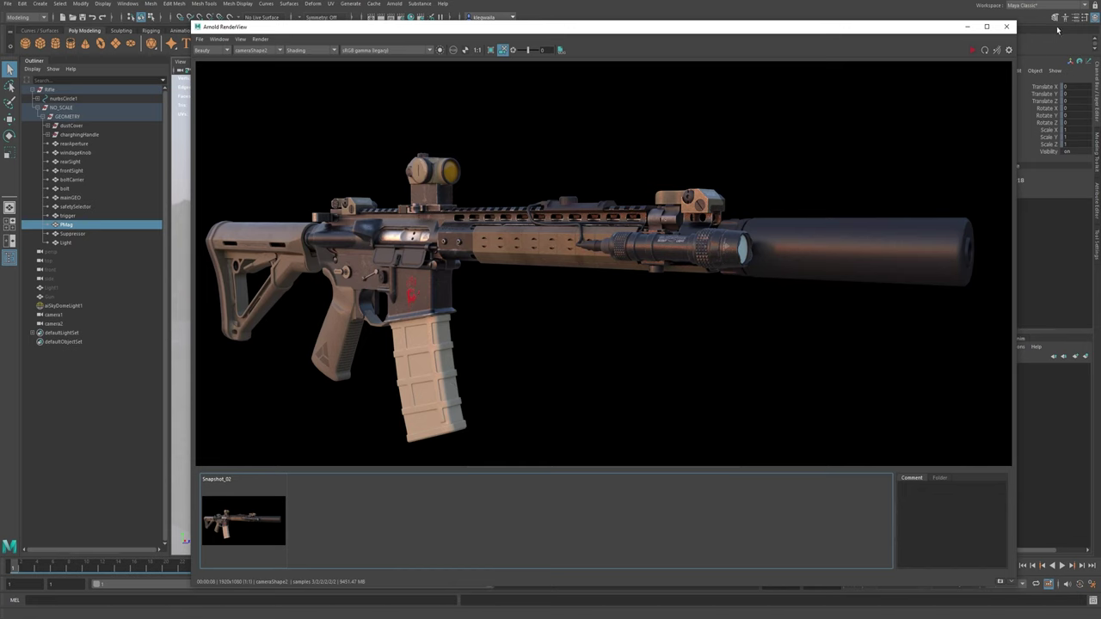
click(969, 27)
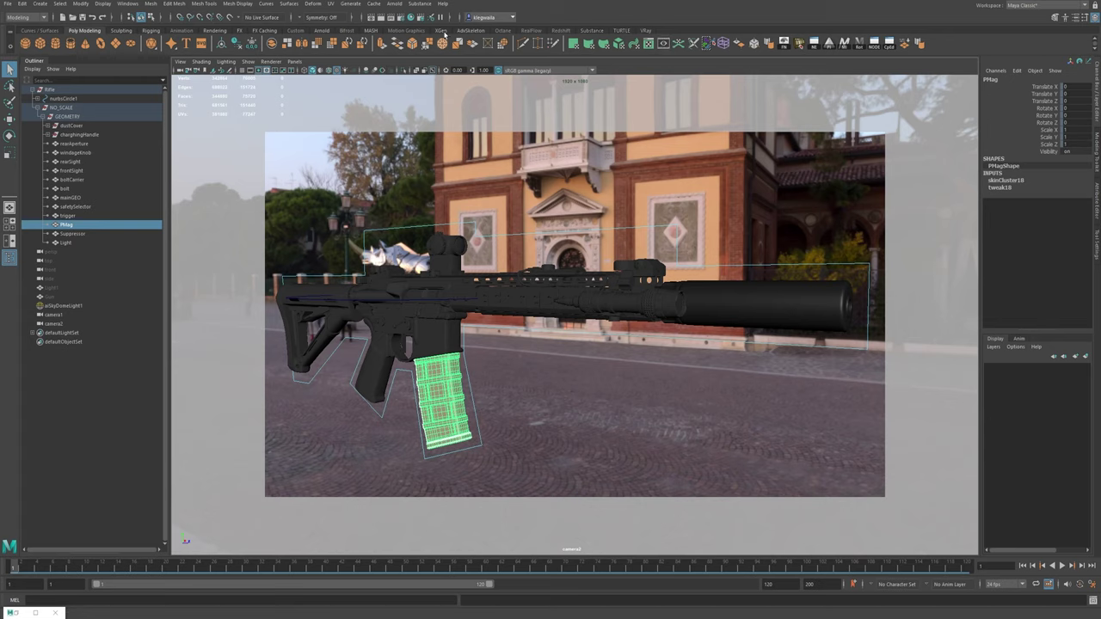
- Open the Hypershade and reposition its window over the viewport
click(432, 5)
click(432, 5)
click(412, 18)
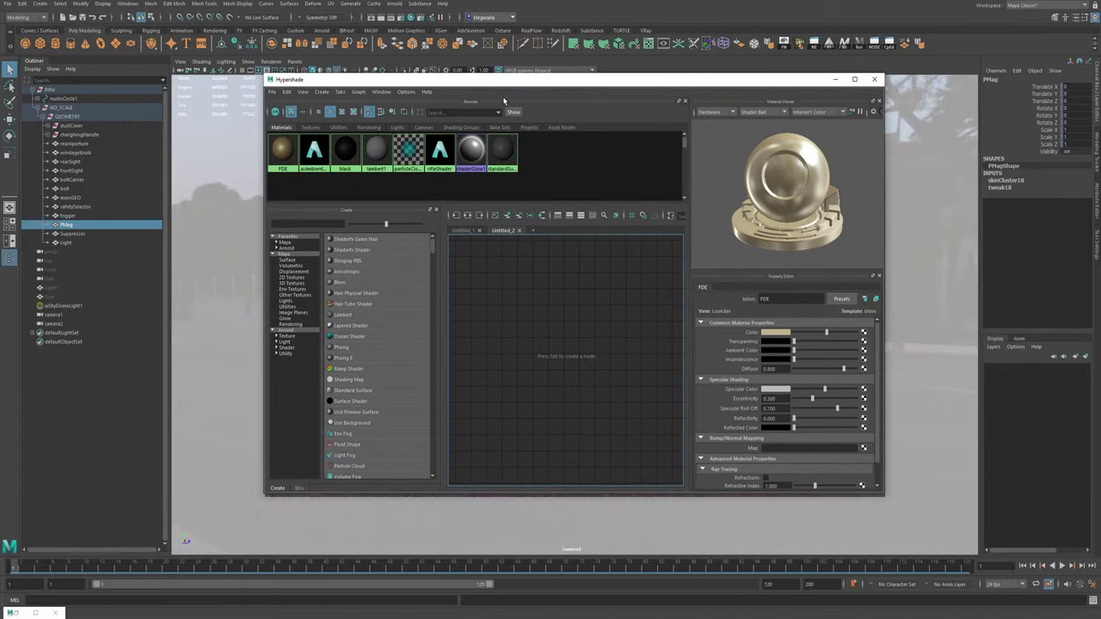
drag(509, 87, 374, 126)
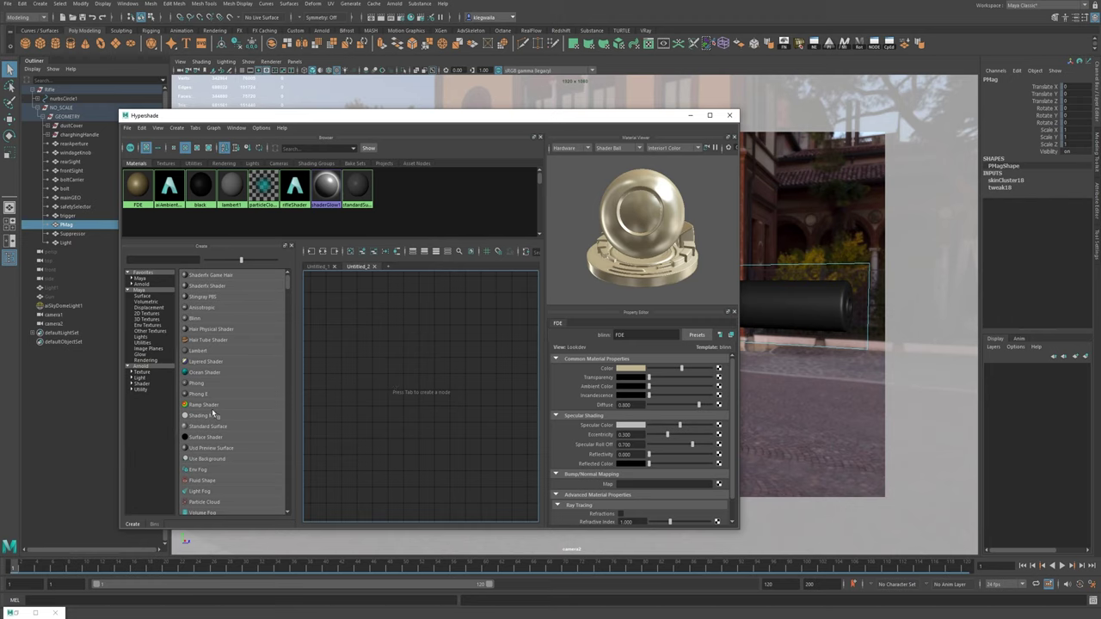
- Create an Arnold aiStandardSurface shader in the Hypershade and delete it again
click(141, 384)
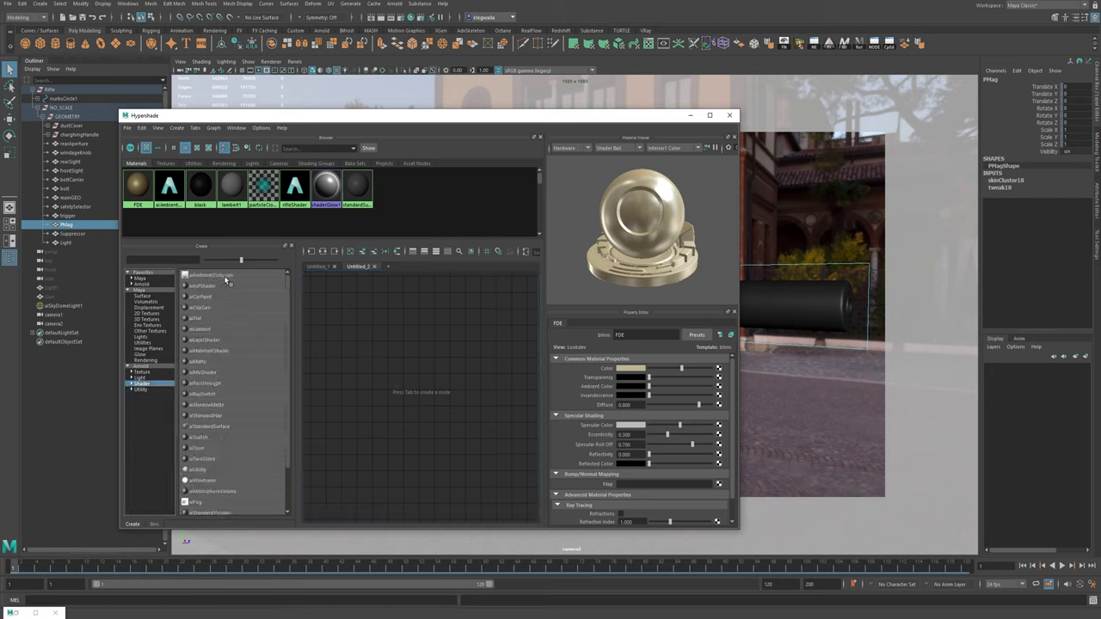
click(215, 427)
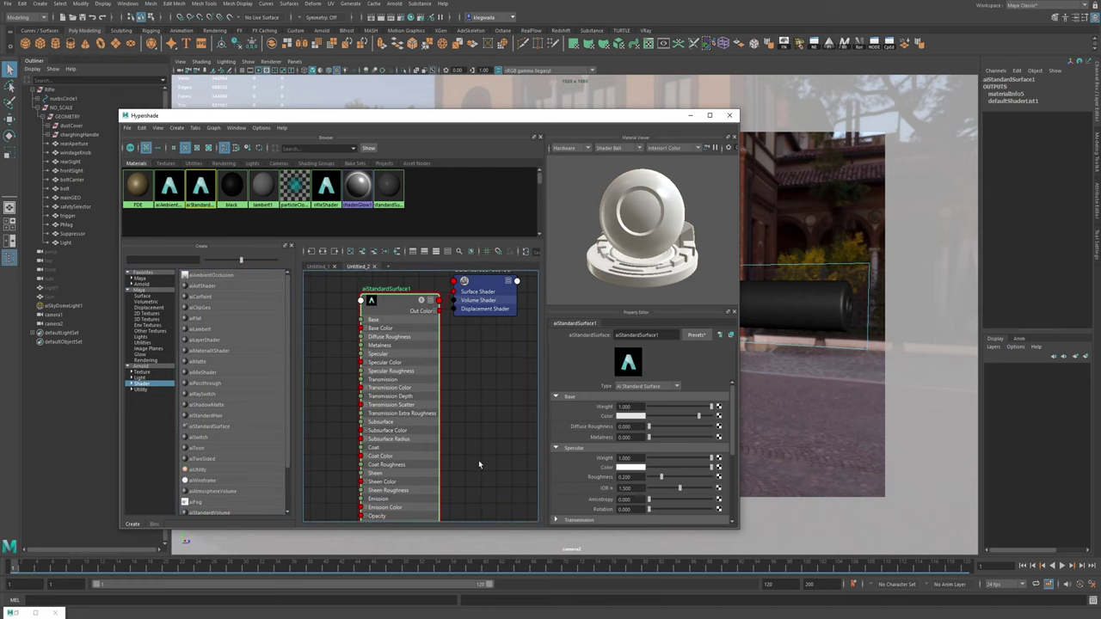
click(387, 290)
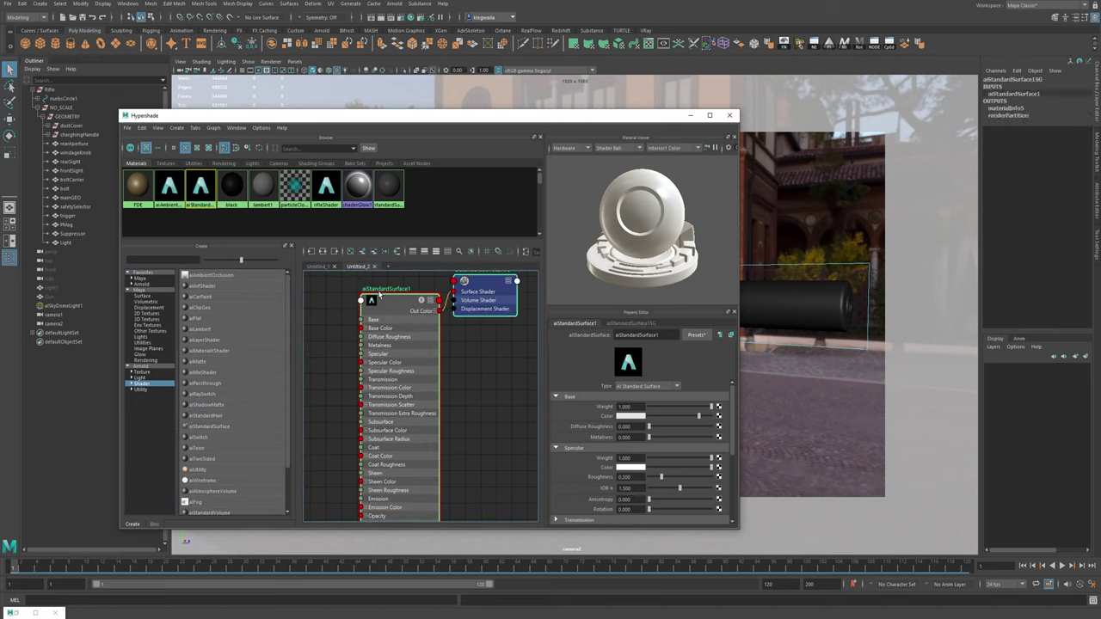
key(Delete)
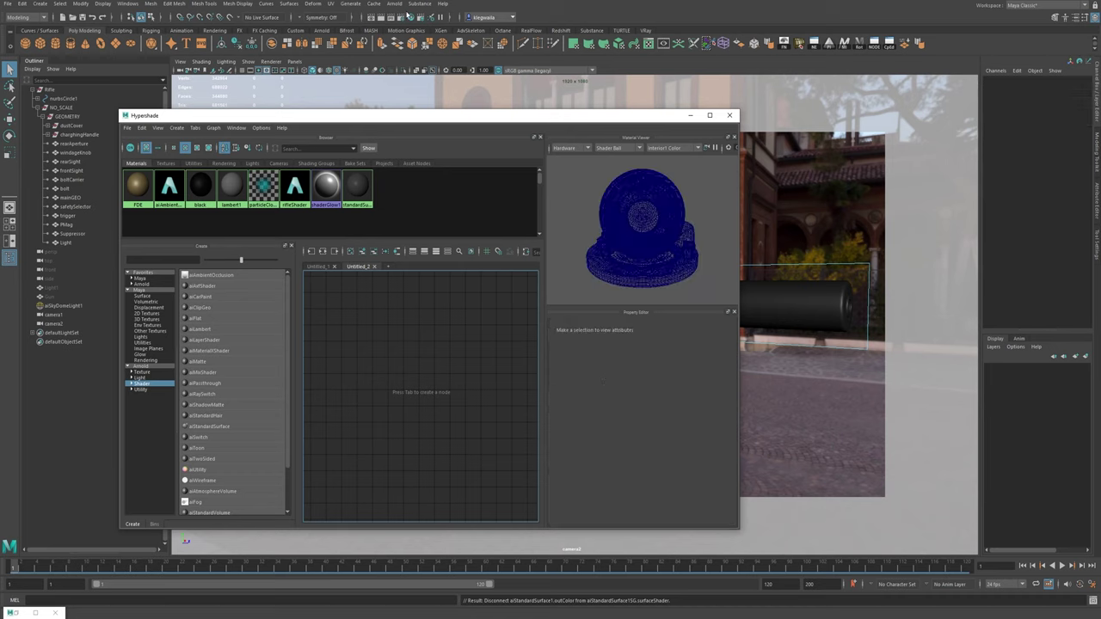
- Start Substance's Apply Workflow to Maps with the Arnold workflow and browse to sourceimages/Guns/Rifle to select multiple maps
click(414, 7)
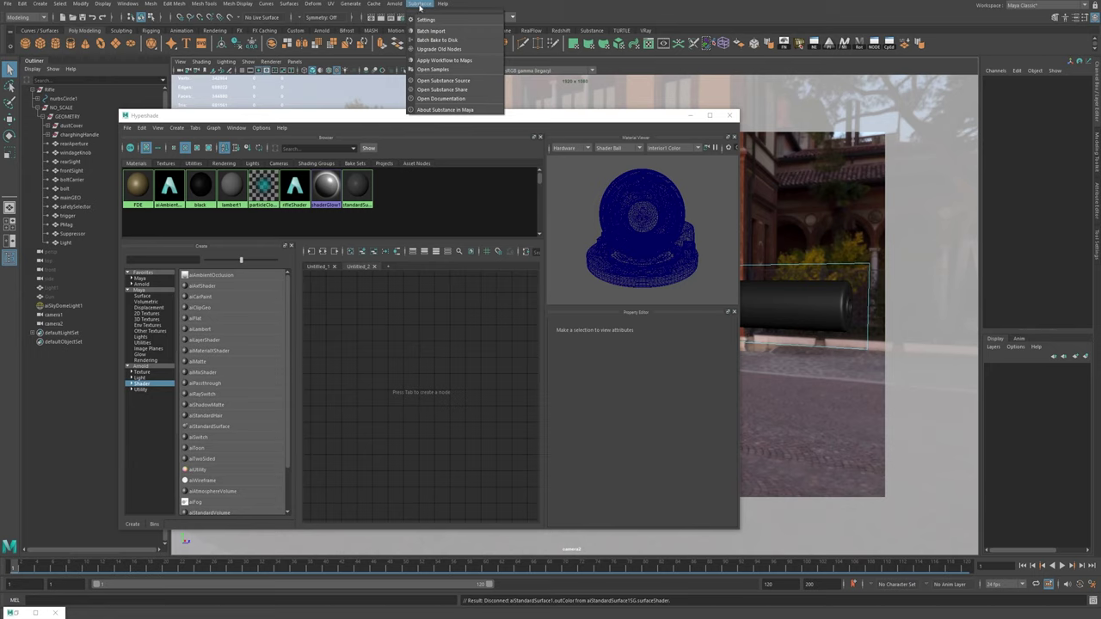
click(435, 60)
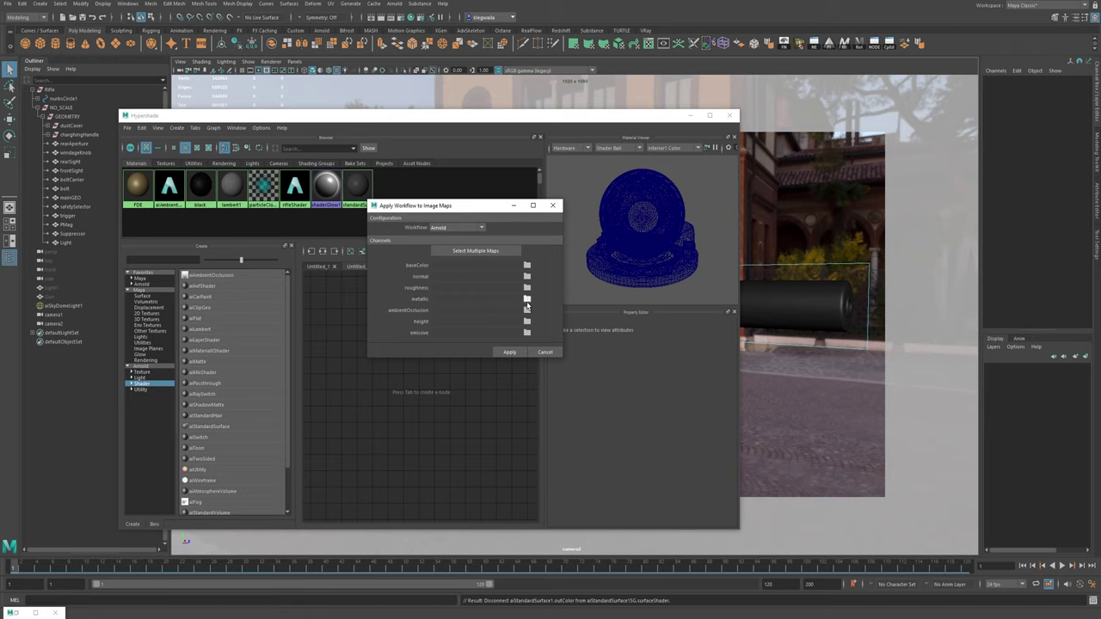
click(477, 251)
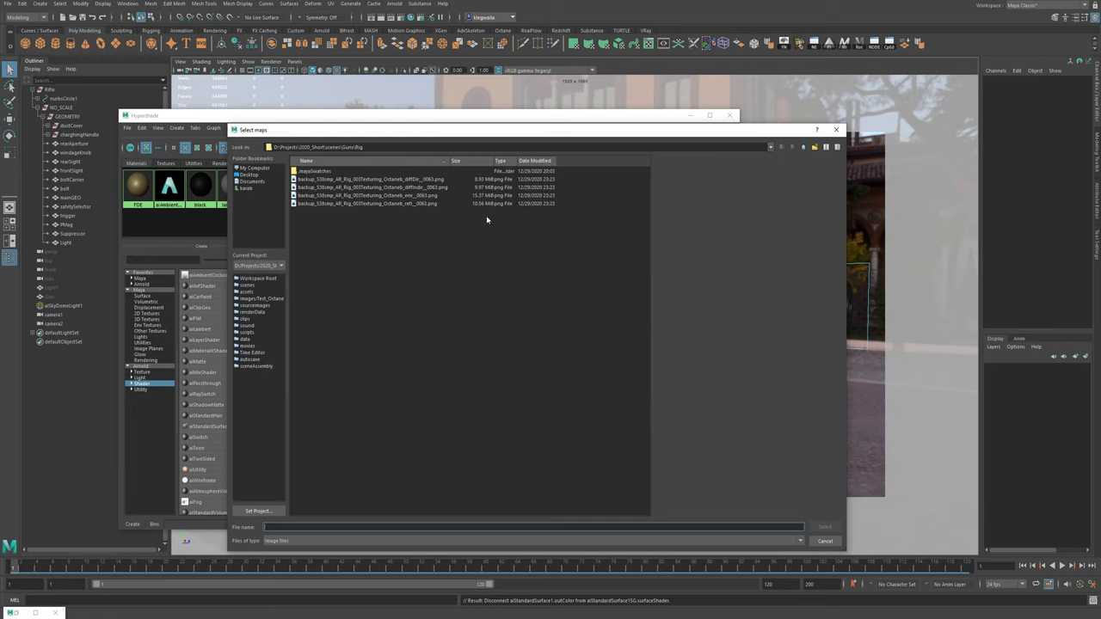
click(801, 148)
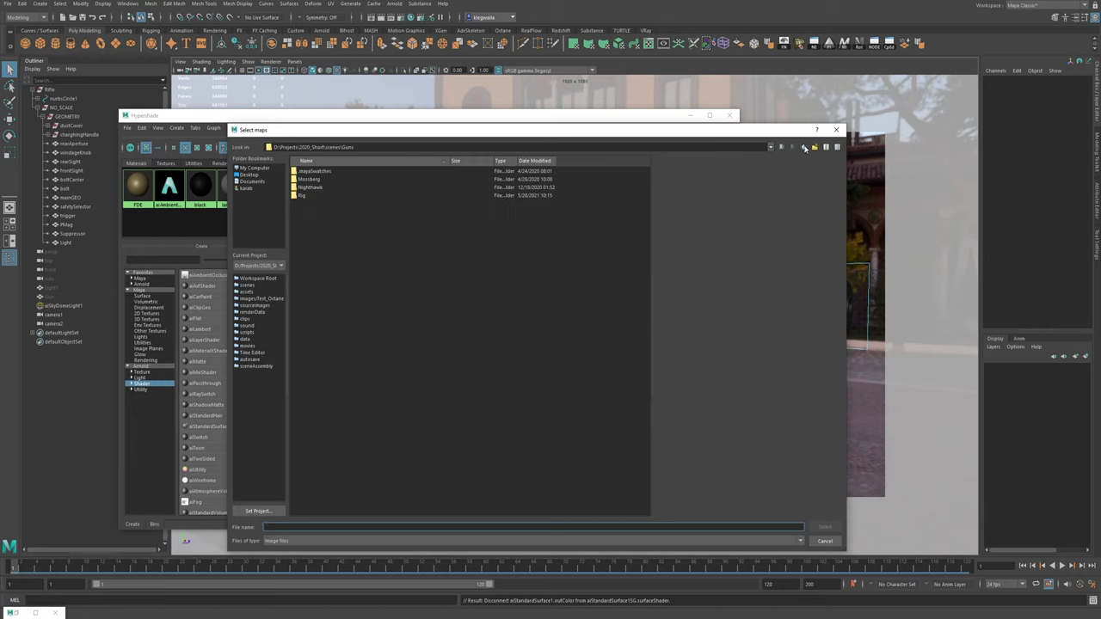
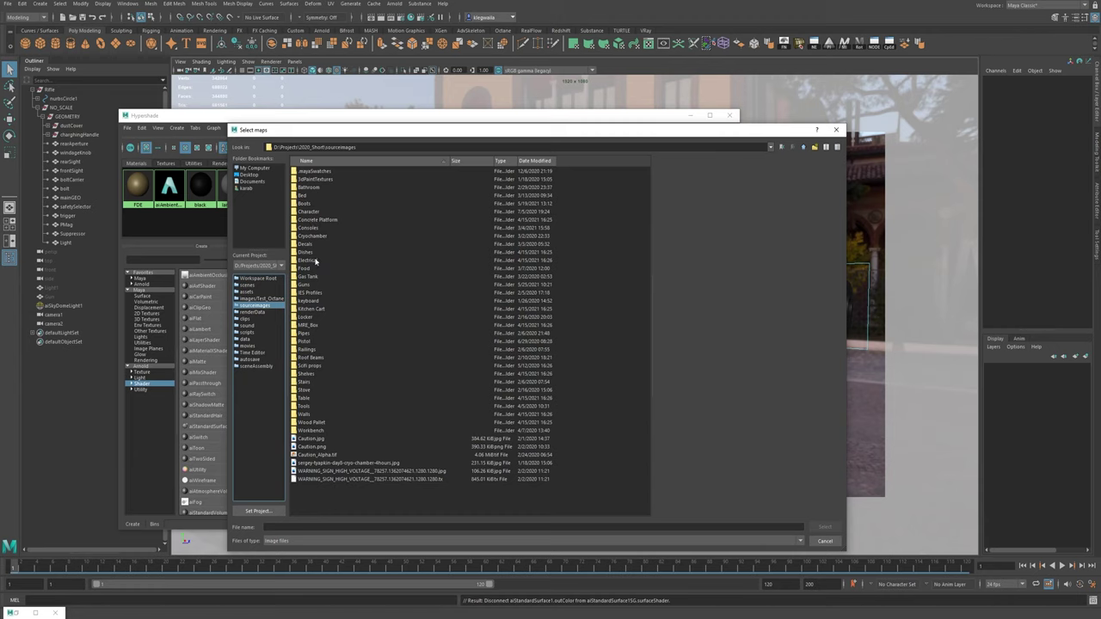
double_click(308, 284)
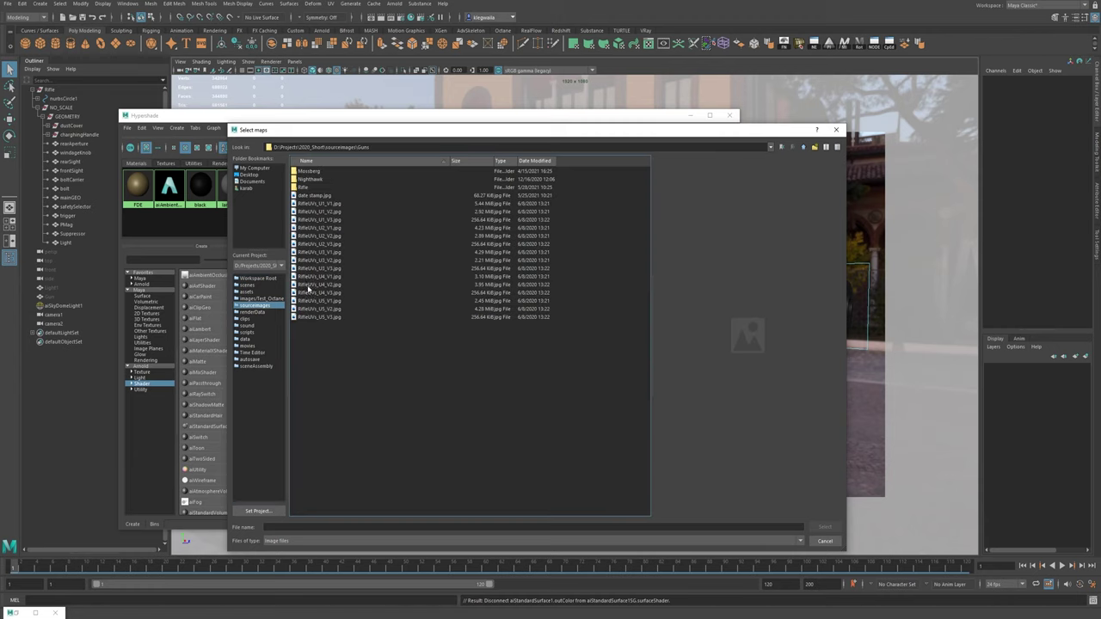
double_click(311, 187)
- Load the magazine's Mag_Mag BaseColor, Metallic, Normal and Roughness .tif maps from the Rifle folder into the Arnold workflow channels
scroll(352, 495, down, 14)
scroll(348, 489, down, 14)
scroll(358, 488, up, 20)
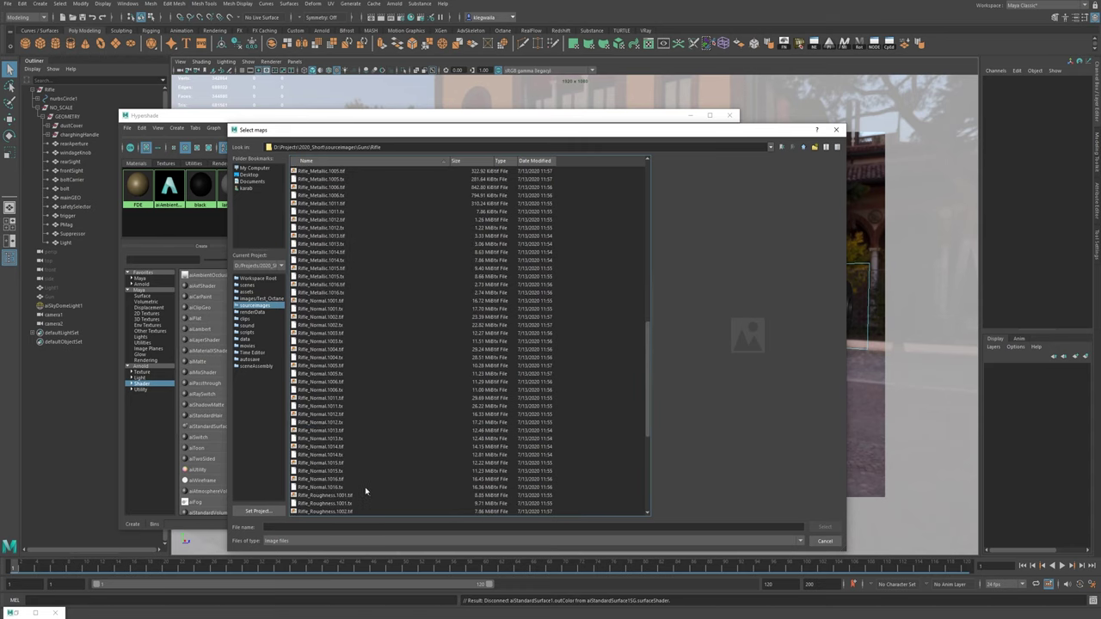
scroll(360, 387, up, 1)
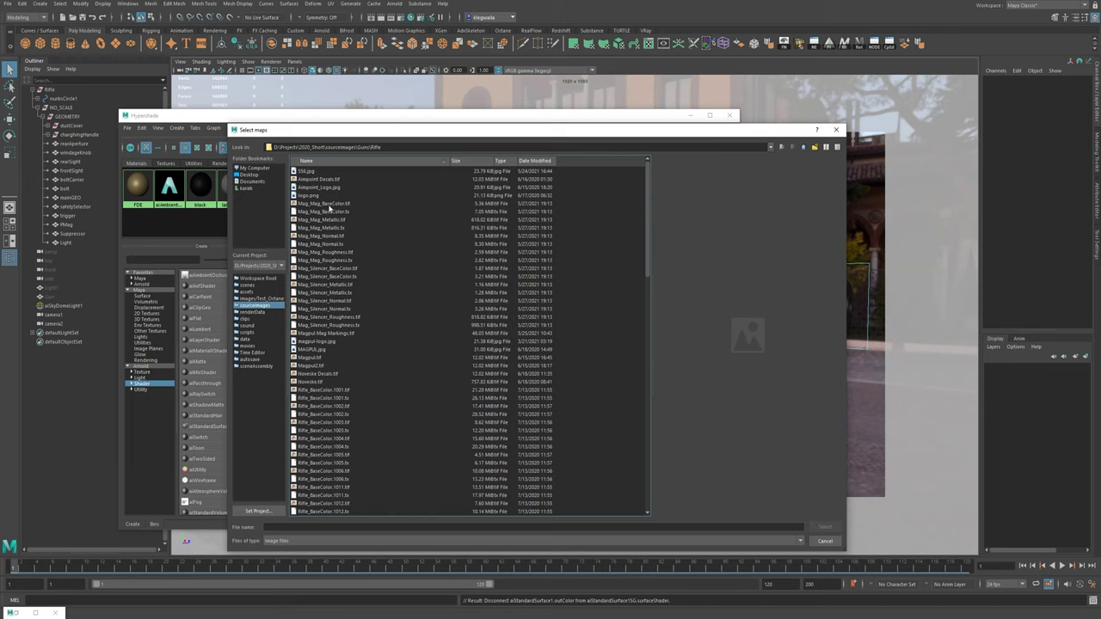
click(329, 204)
ctrl+click(334, 220)
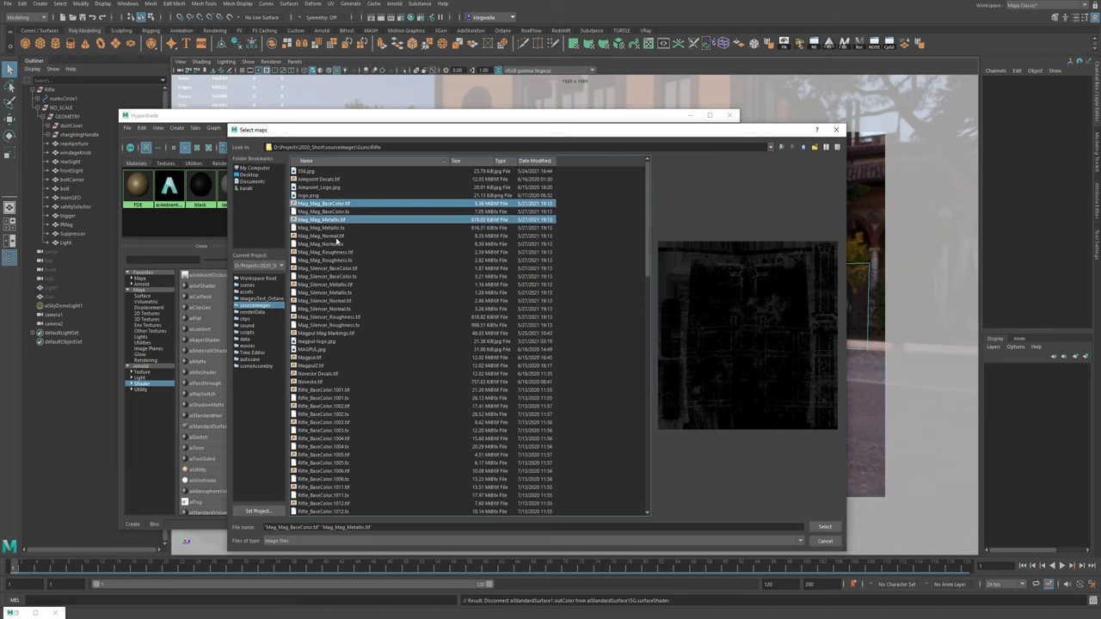
ctrl+click(335, 236)
ctrl+click(339, 252)
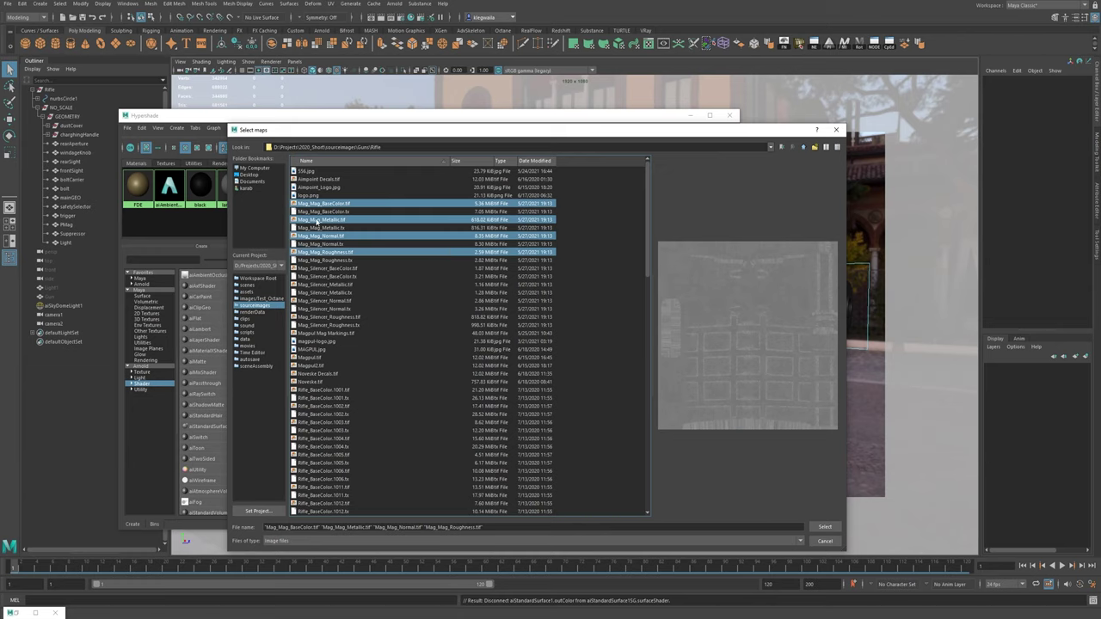
click(826, 527)
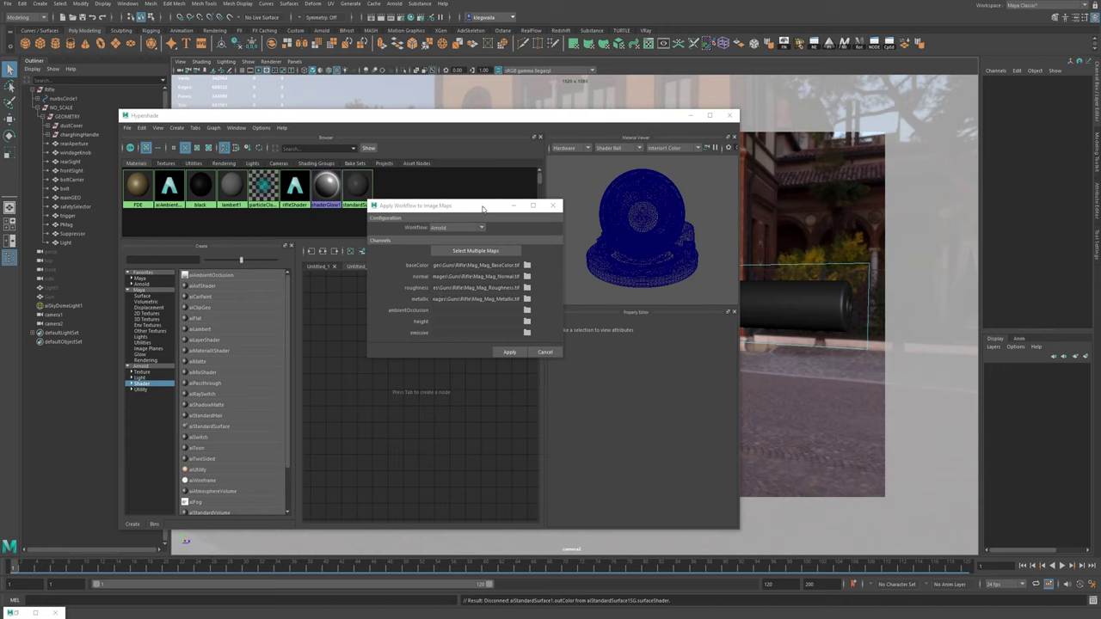
- Apply the Arnold workflow to the loaded magazine maps and widen the Hypershade window to show the whole node network
drag(484, 207, 696, 209)
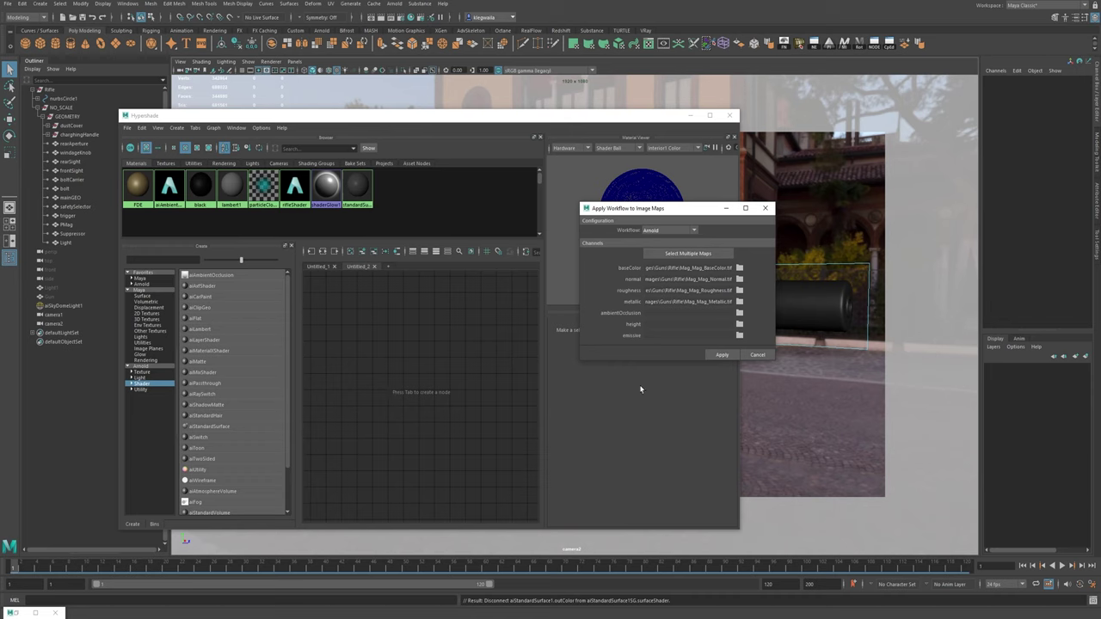
click(721, 355)
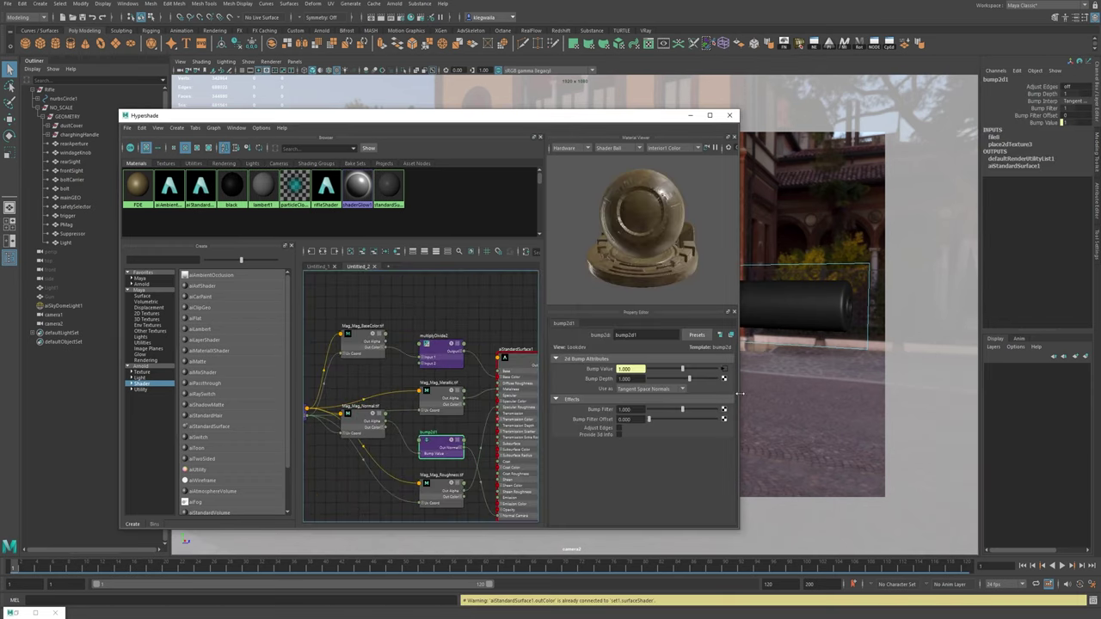
drag(739, 412, 908, 412)
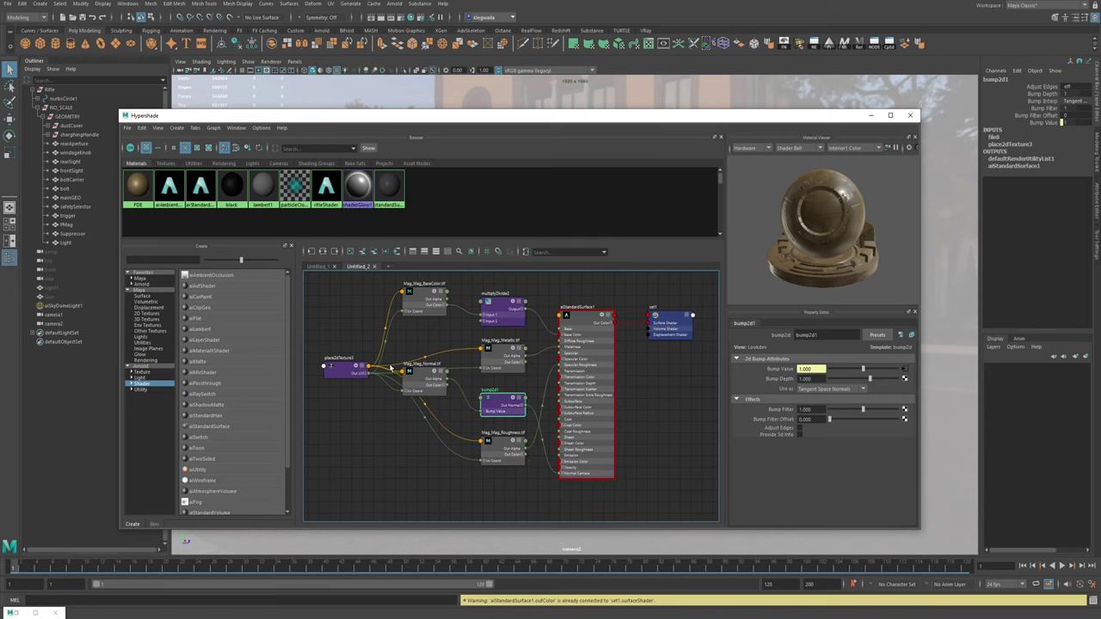
- Spread out the place2dTexture and Mag_Mag_Normal nodes and check the normal map's UV Tiling Mode options, keeping Off
drag(348, 369, 325, 374)
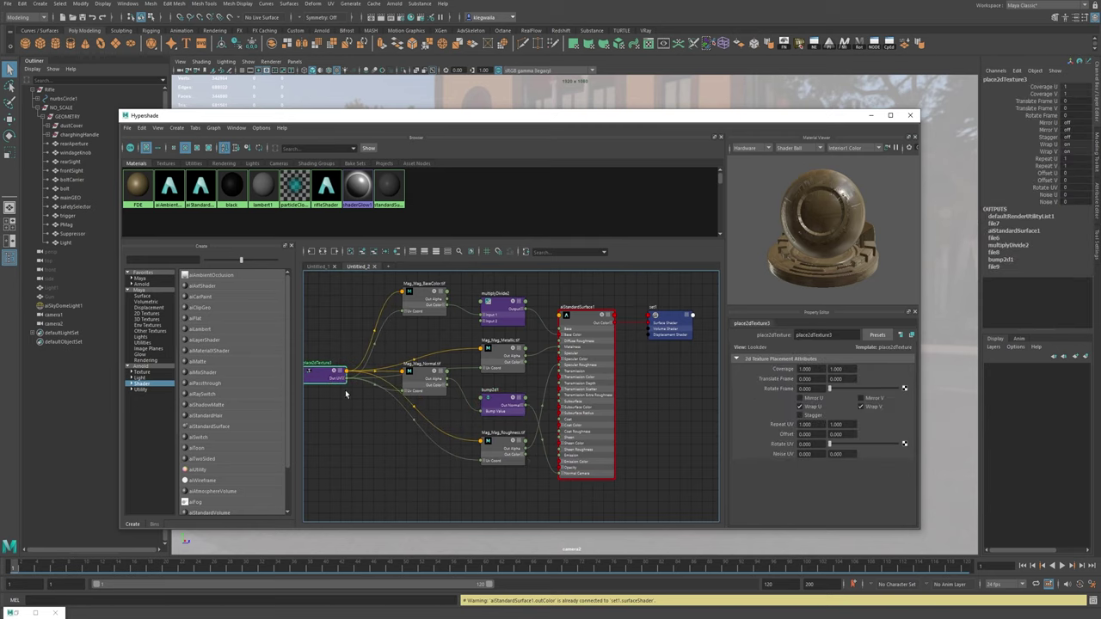
drag(427, 390, 433, 415)
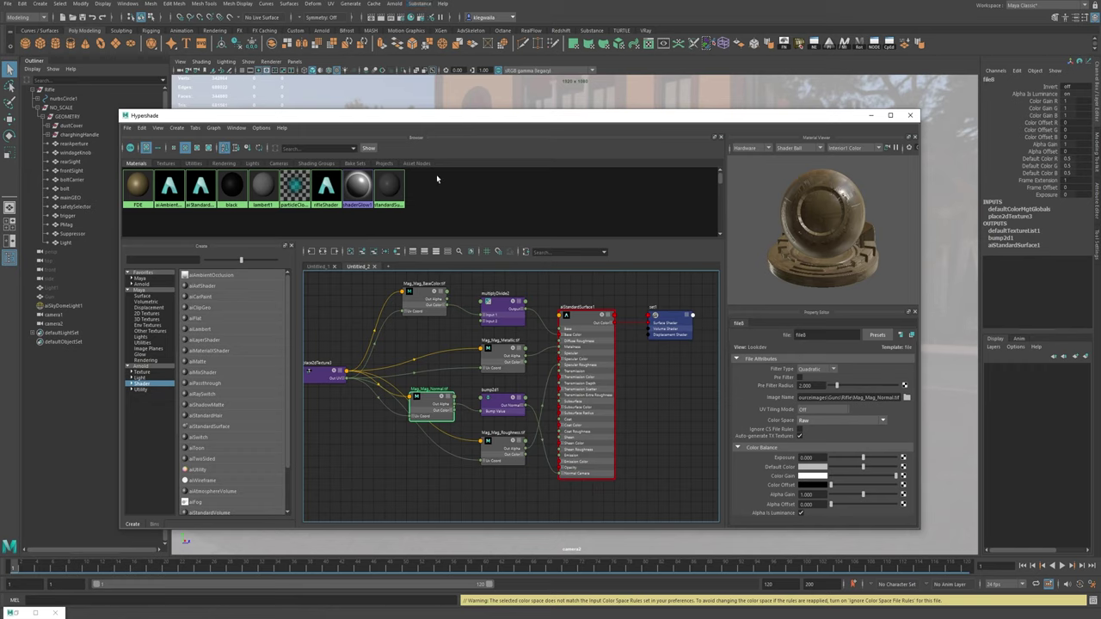
click(413, 4)
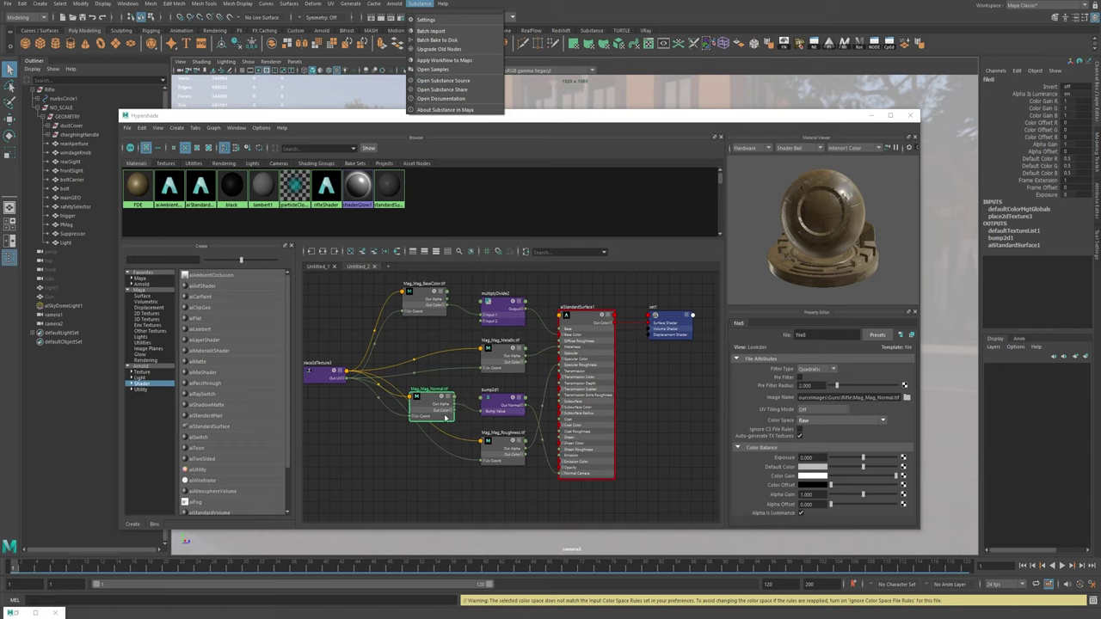
click(856, 436)
click(815, 410)
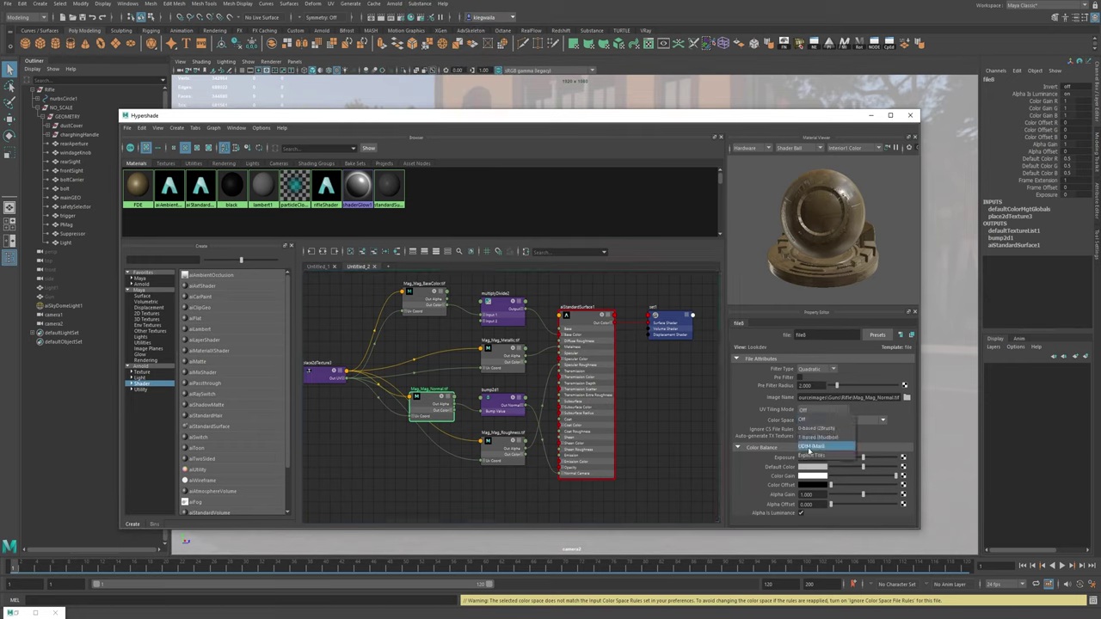
click(803, 419)
- Connect the Mag_Mag_BaseColor node's Out Color directly to aiStandardSurface1's Base Color and delete the multiplyDivide node
drag(430, 303, 438, 315)
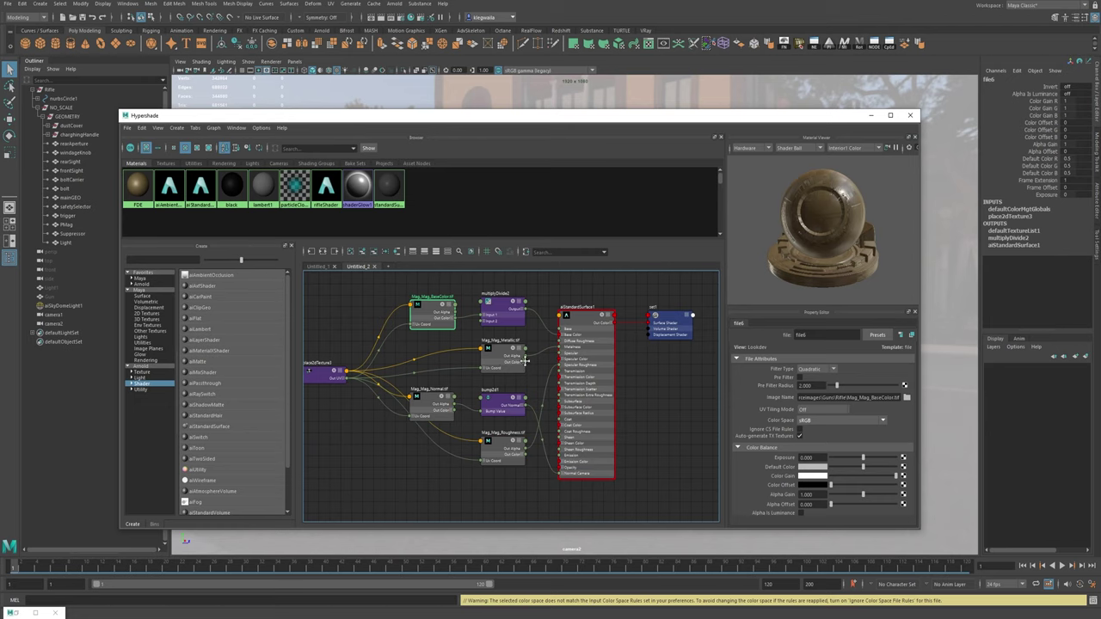
key(a)
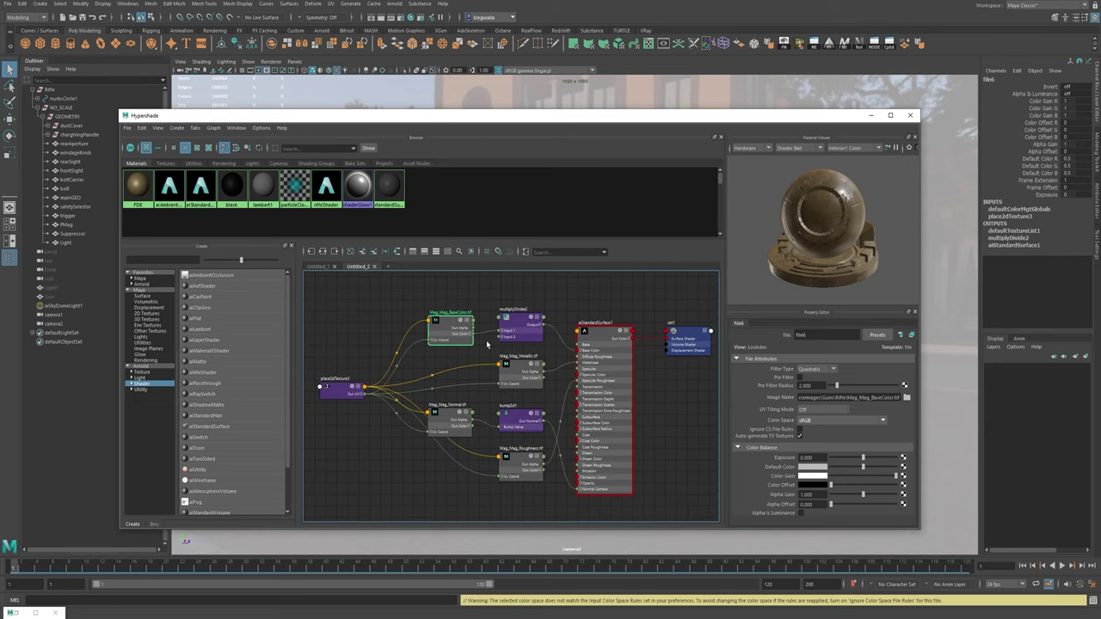
drag(462, 333, 531, 337)
click(533, 334)
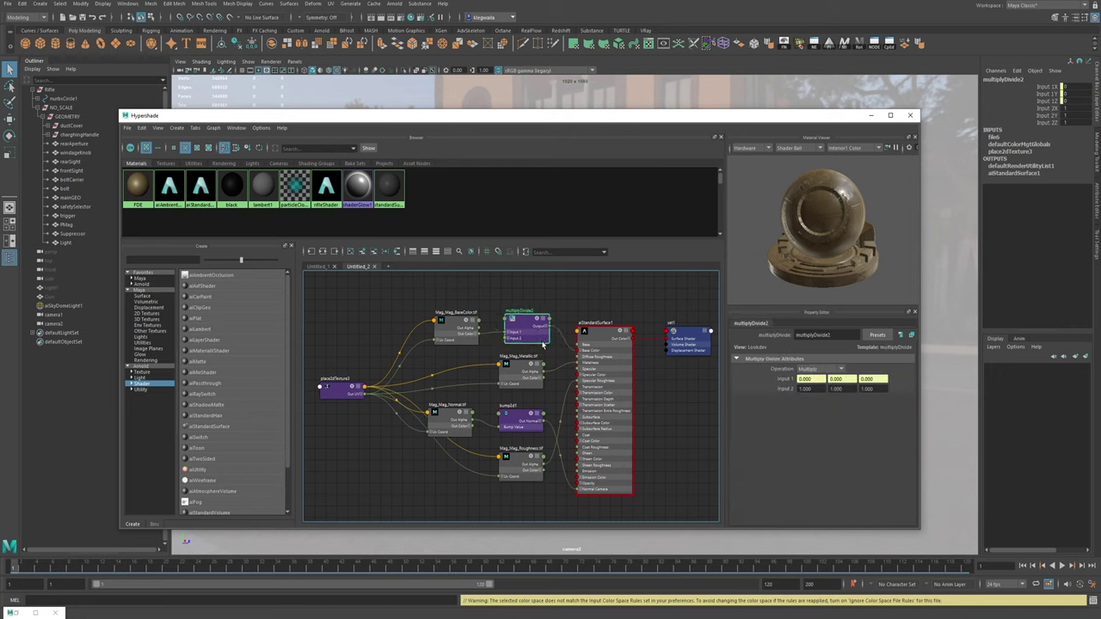
drag(481, 338, 540, 305)
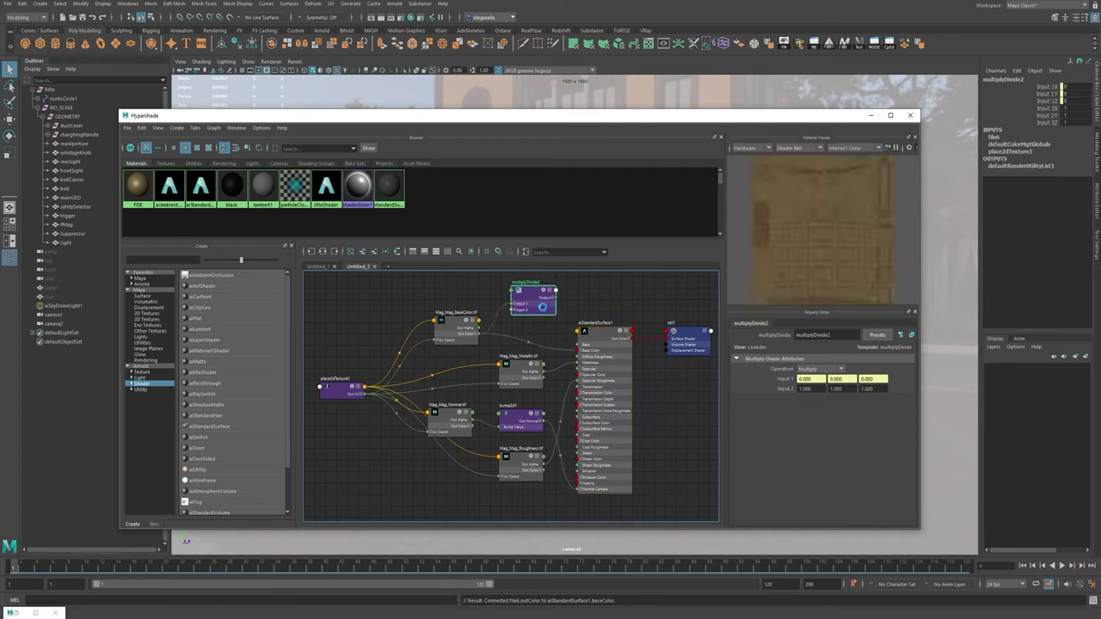
key(Delete)
- Enable Ignore CS File Rules on the magazine's BaseColor, Normal, Roughness and Metallic file nodes
drag(444, 324, 465, 324)
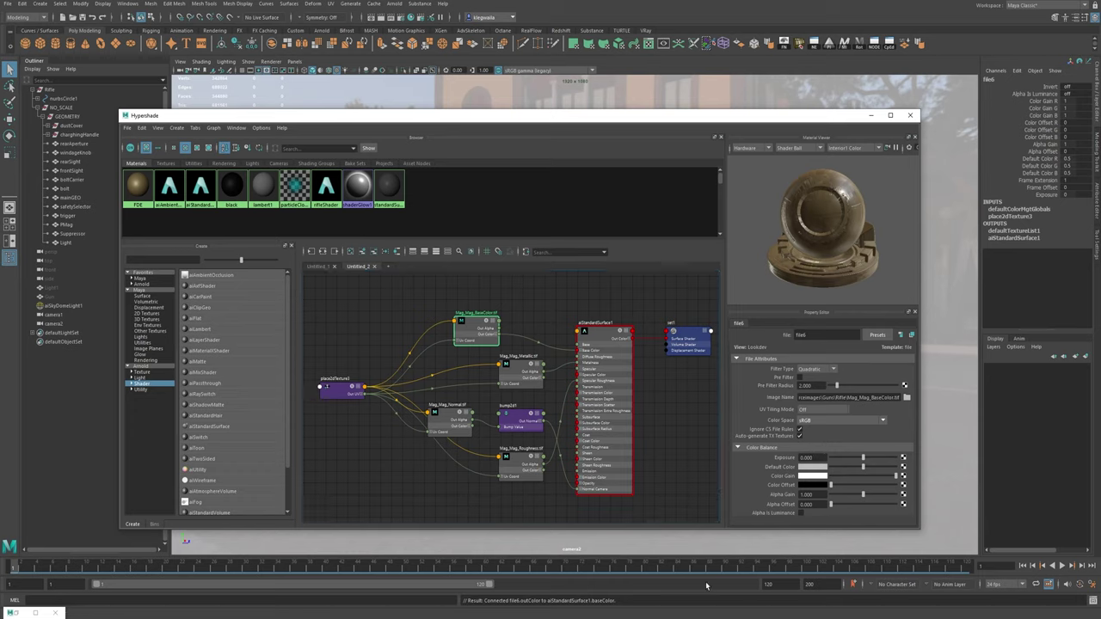
click(456, 419)
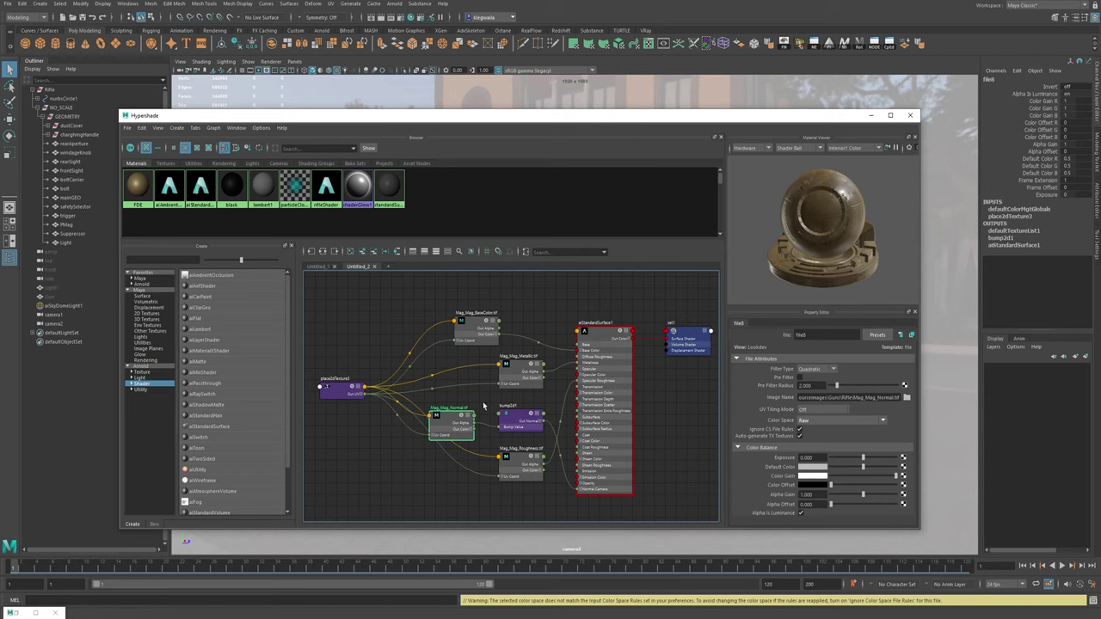
middle_drag(596, 324, 598, 308)
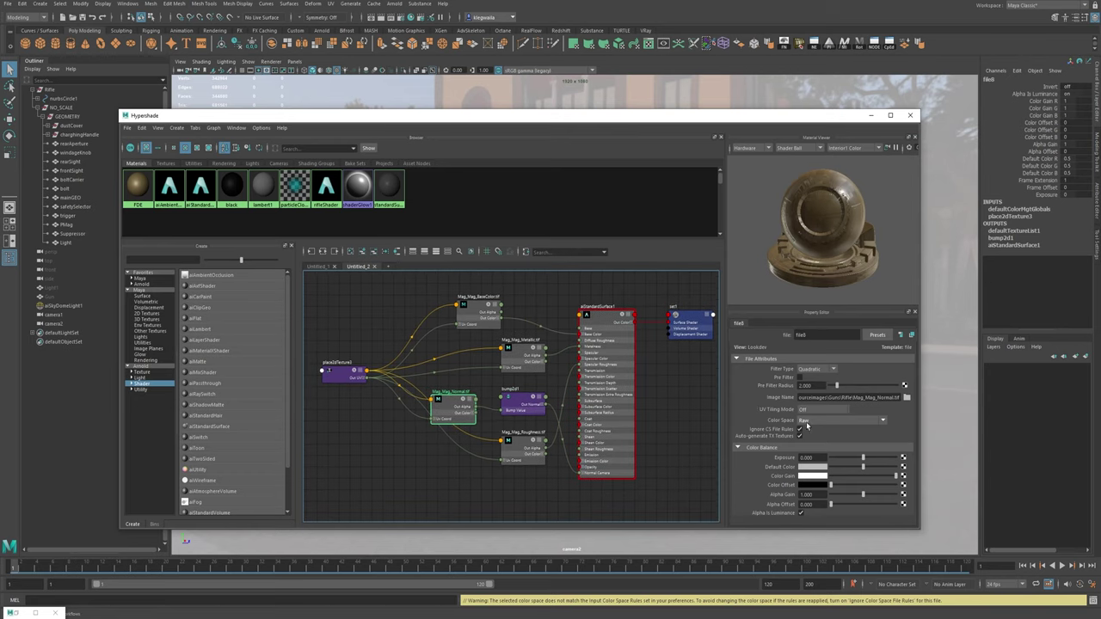
drag(457, 408, 467, 402)
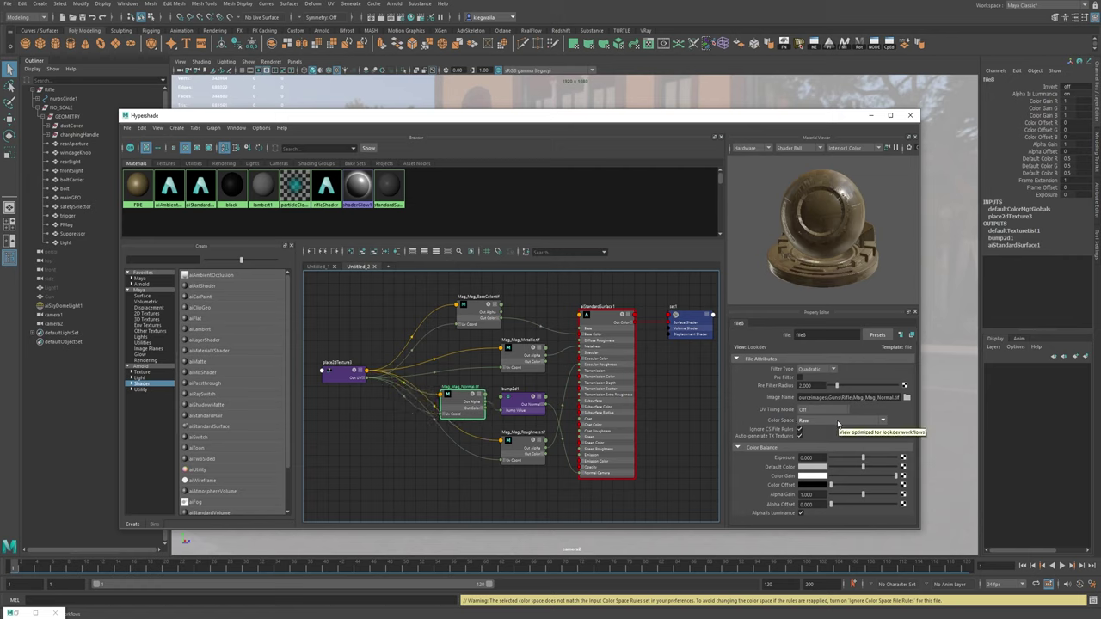
drag(527, 451, 521, 462)
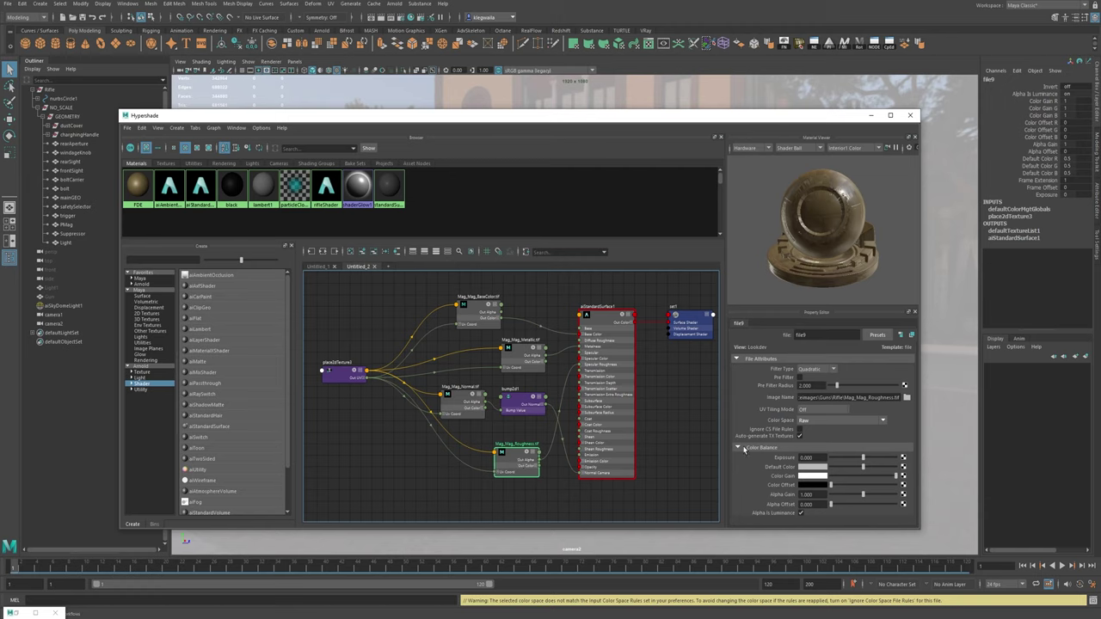
click(799, 429)
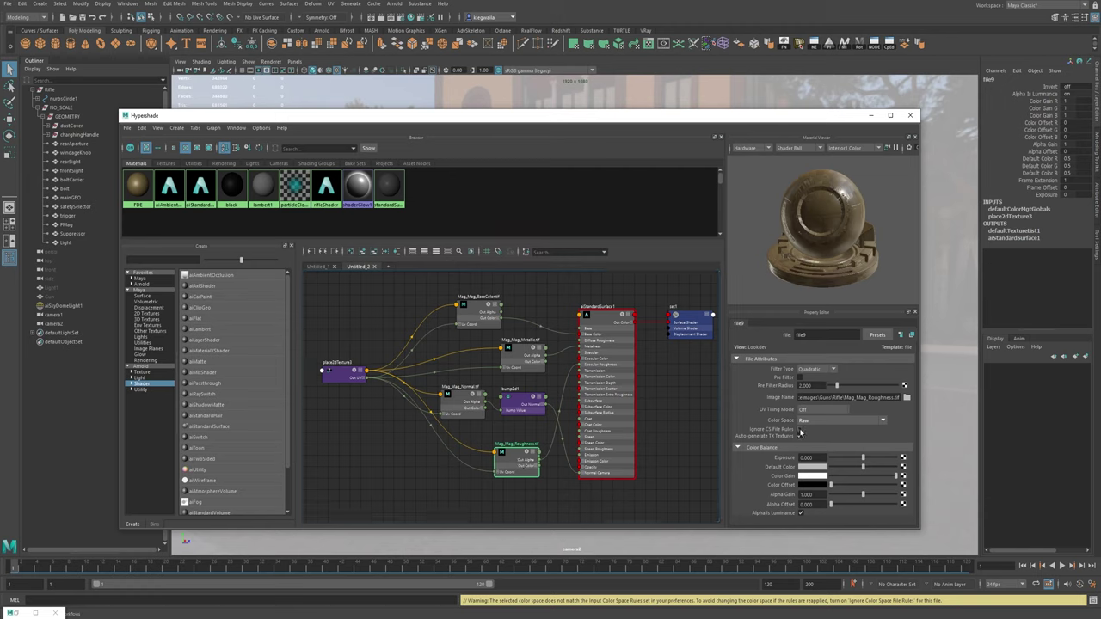
click(801, 513)
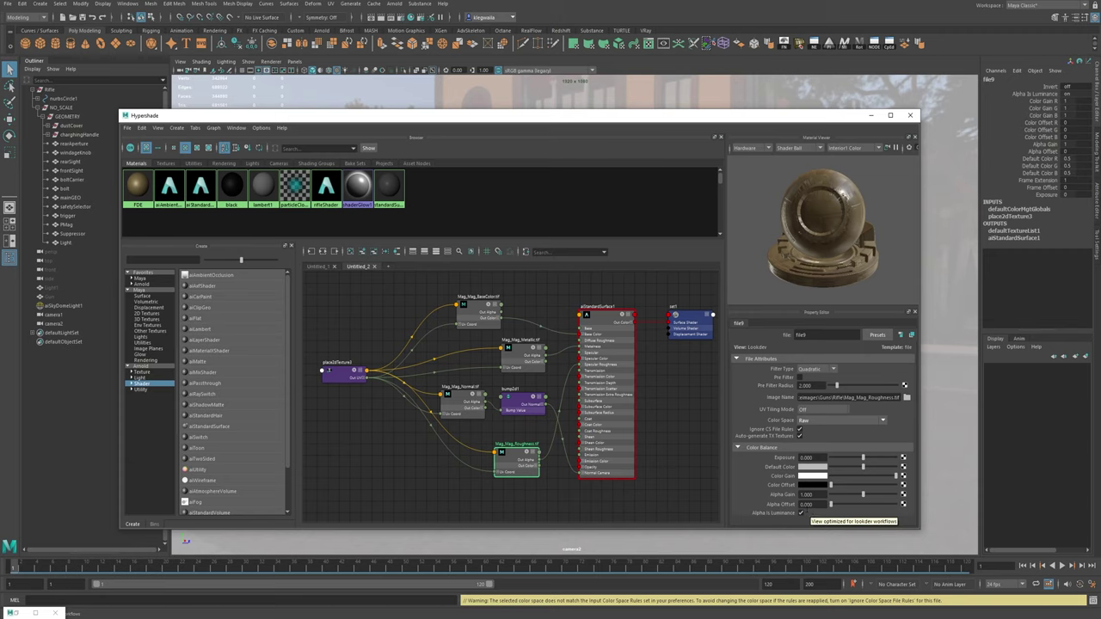
click(452, 414)
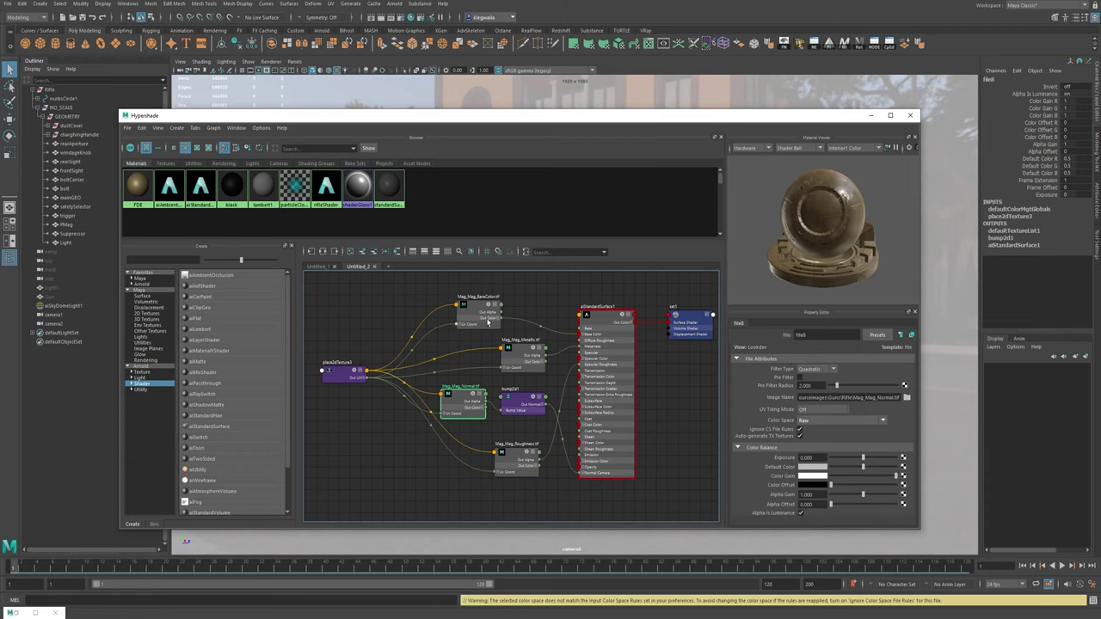
click(522, 365)
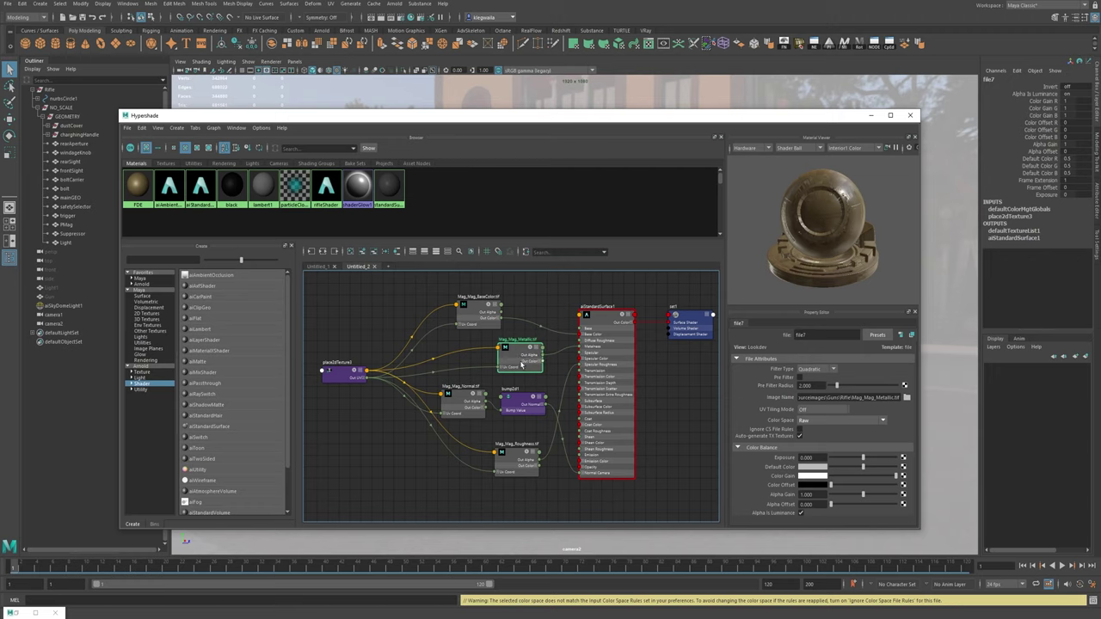
click(800, 429)
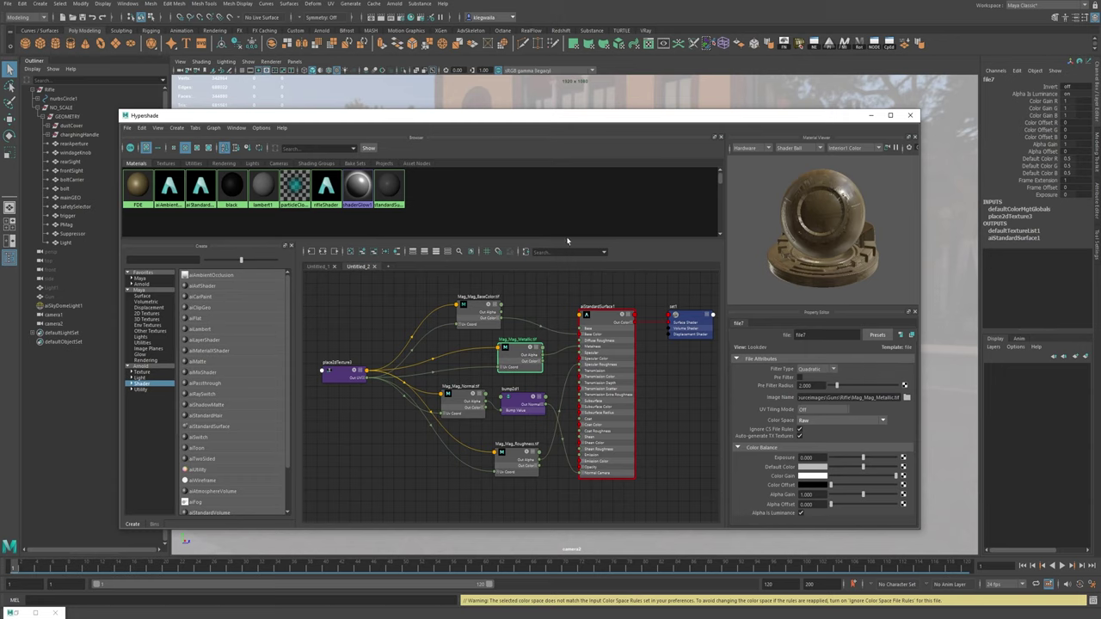
- Move the Hypershade clear of the magazine and assign the aiStandardSurface1 material to the PMag mesh
drag(685, 123, 593, 193)
click(456, 379)
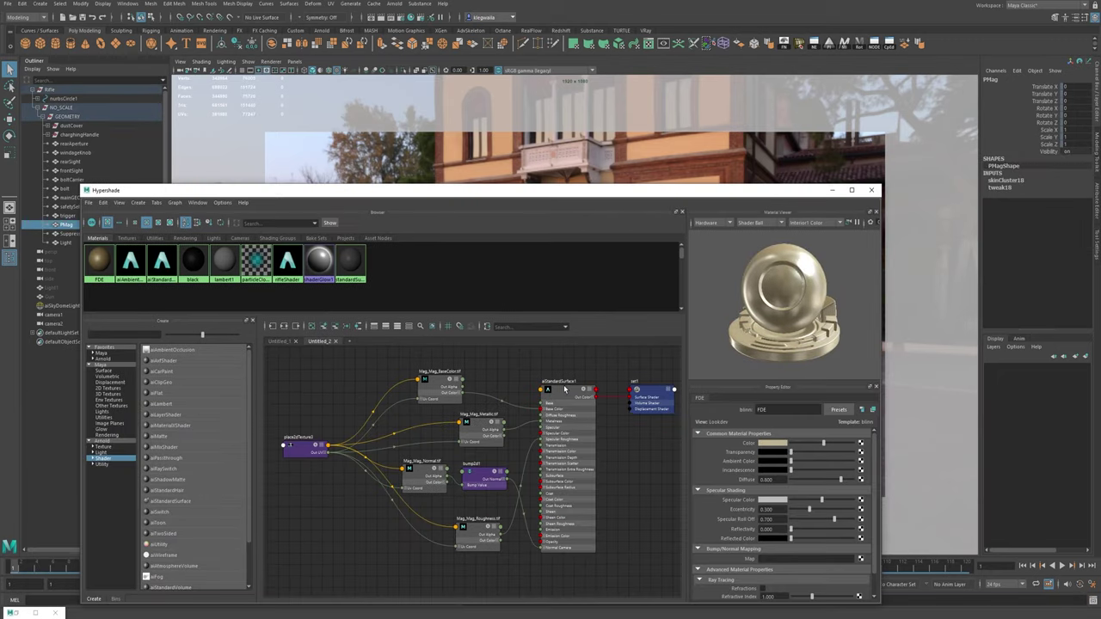
right_click(567, 387)
click(565, 365)
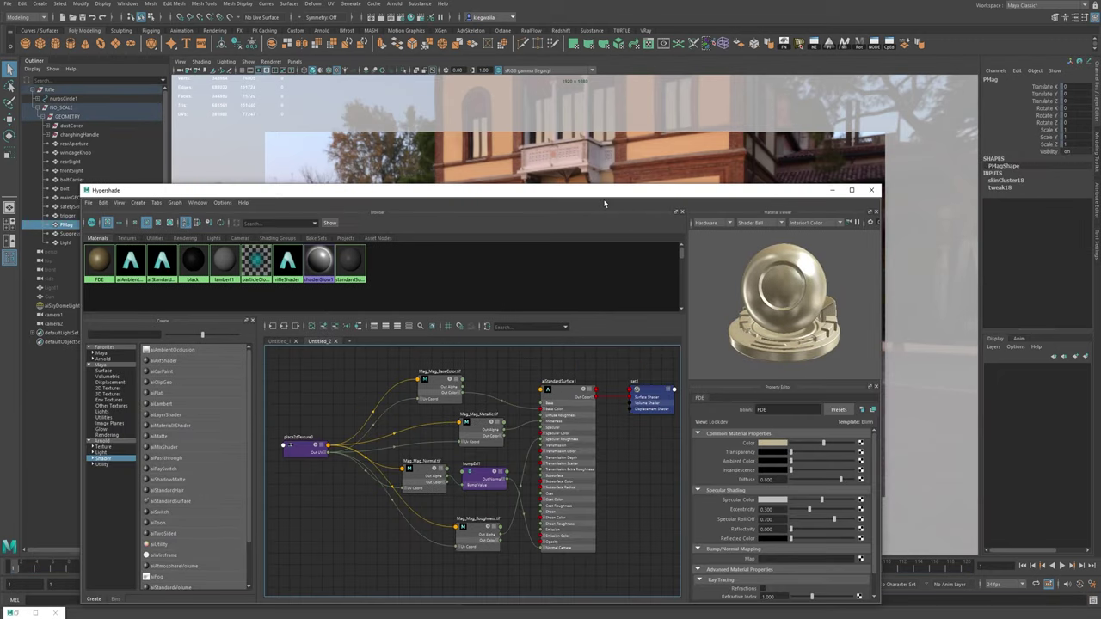
- Clear the Hypershade from the viewport, select aiSkyDomeLight1 and examine the magazine's new material on the rifle
drag(644, 194, 131, 201)
click(320, 197)
click(60, 305)
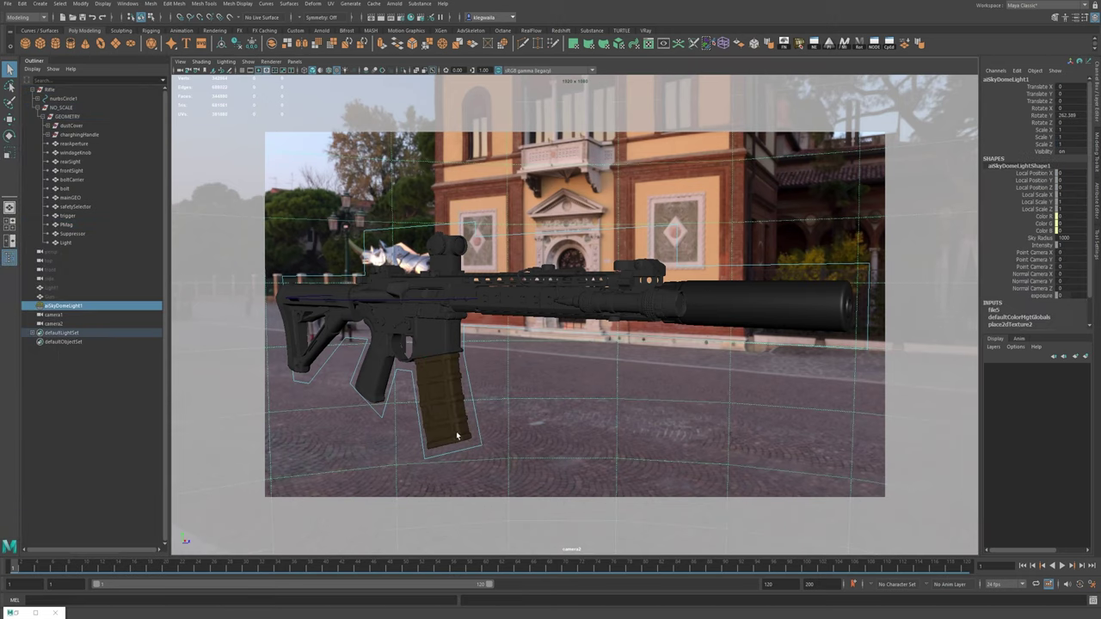
alt+drag(457, 436, 489, 373)
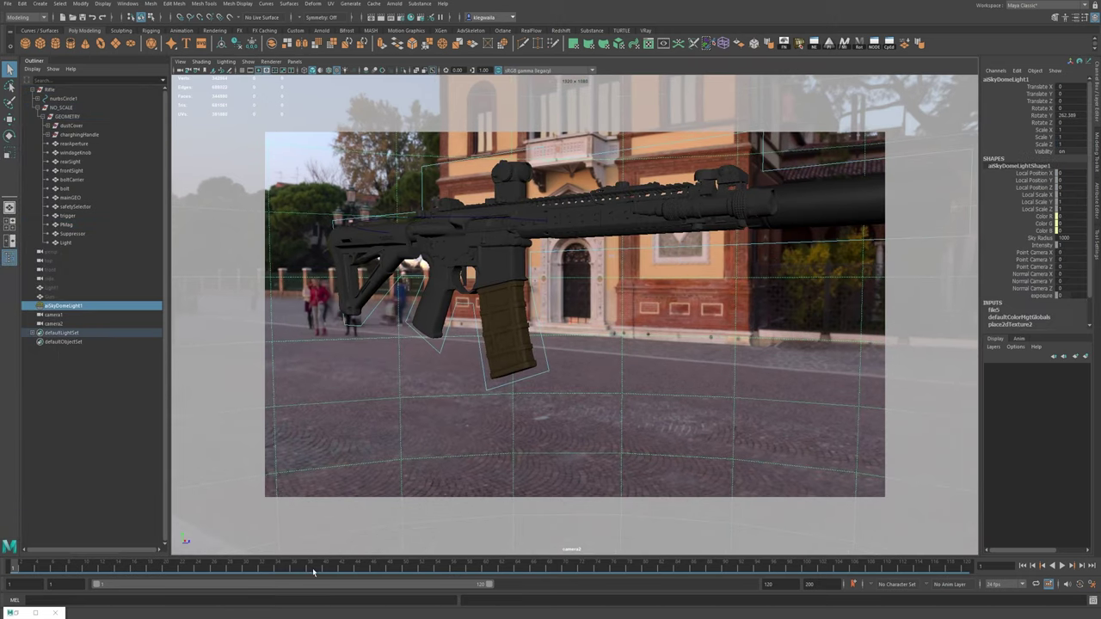
alt+drag(488, 372, 447, 370)
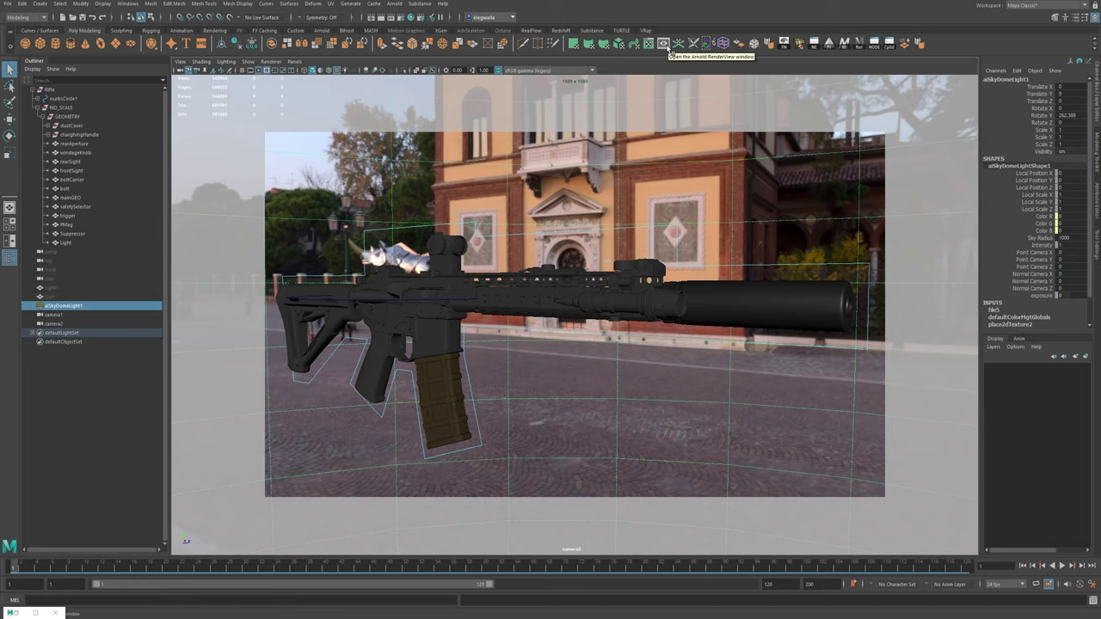
- Bring the Hypershade back, add a new graph tab and open the Substance Apply Workflow to Image Maps dialog
drag(340, 93, 807, 117)
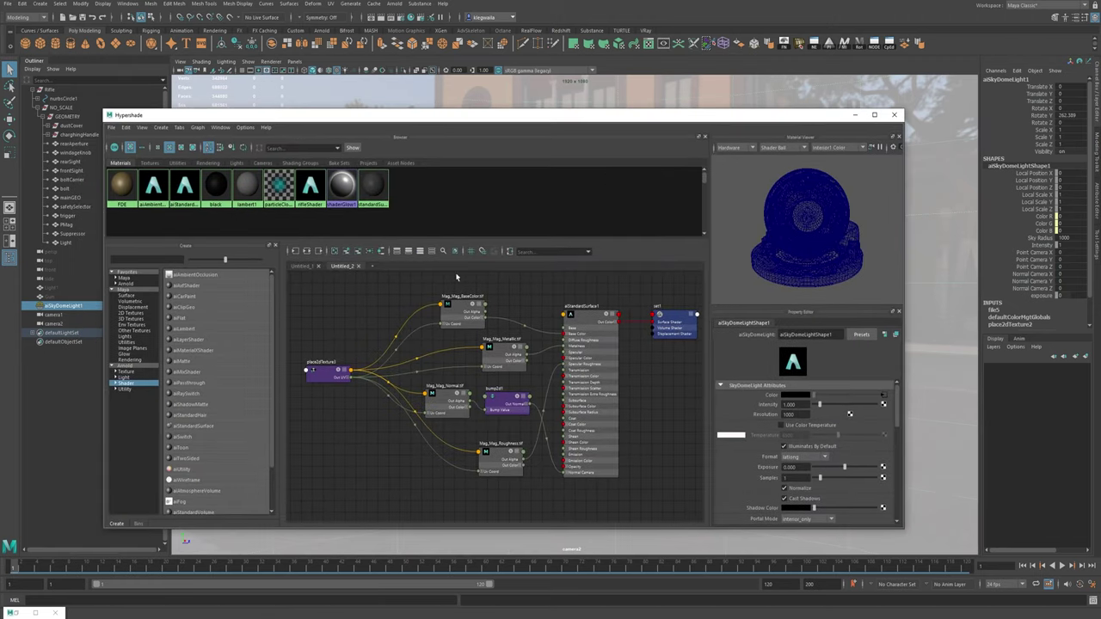
click(371, 266)
click(416, 3)
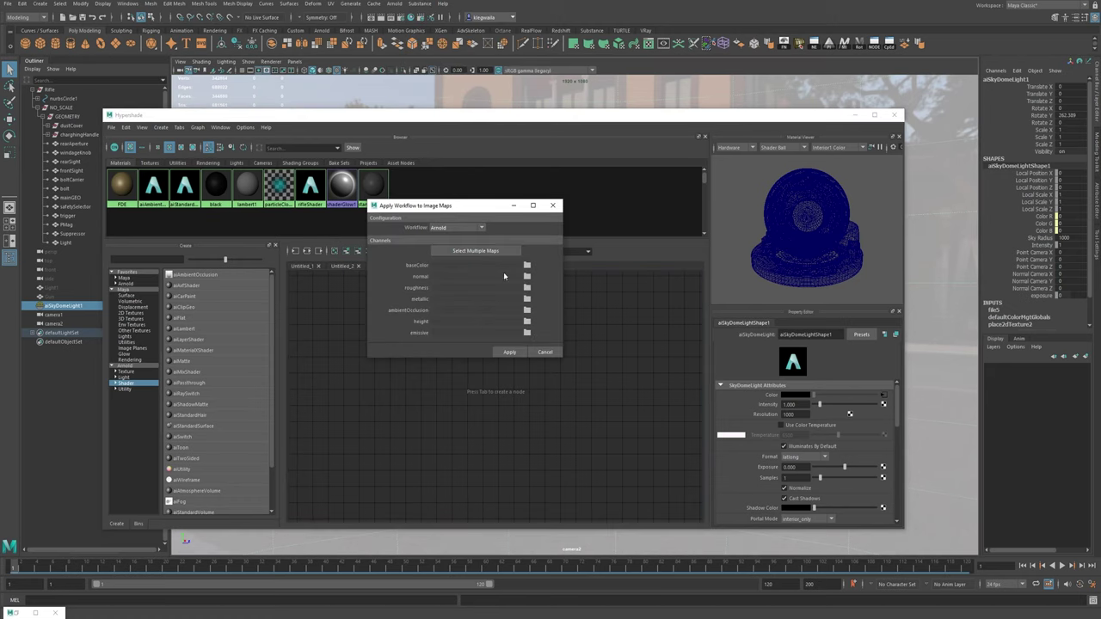
- Load the Mag_Silencer BaseColor, Metallic, Normal and Roughness .tif maps and apply the Arnold workflow to them
click(499, 251)
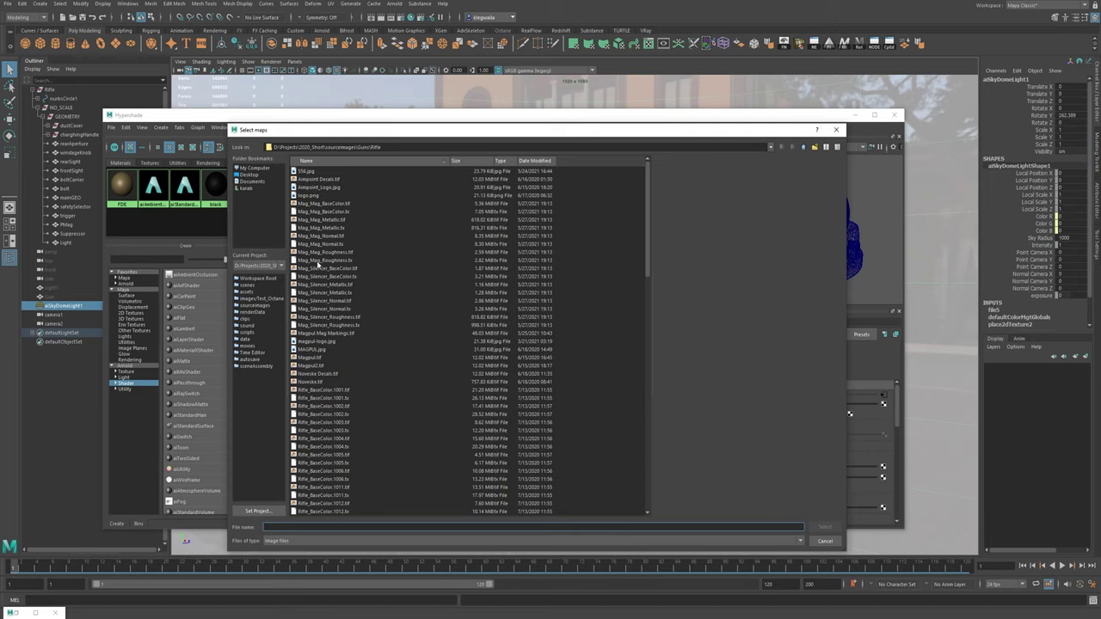
click(344, 269)
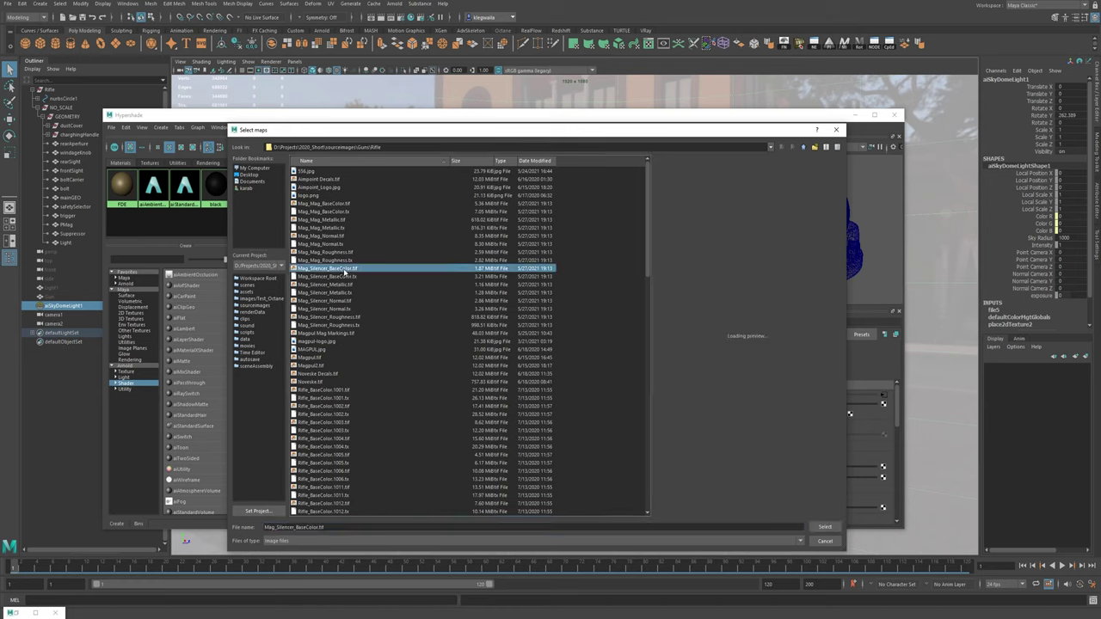
ctrl+click(344, 285)
ctrl+click(344, 301)
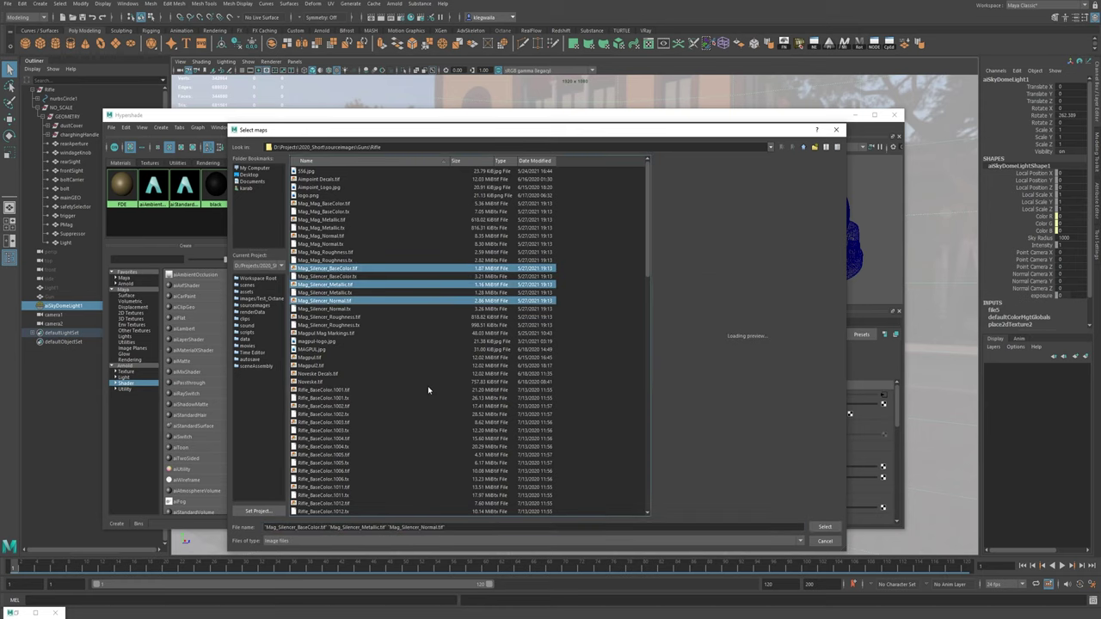
ctrl+click(344, 317)
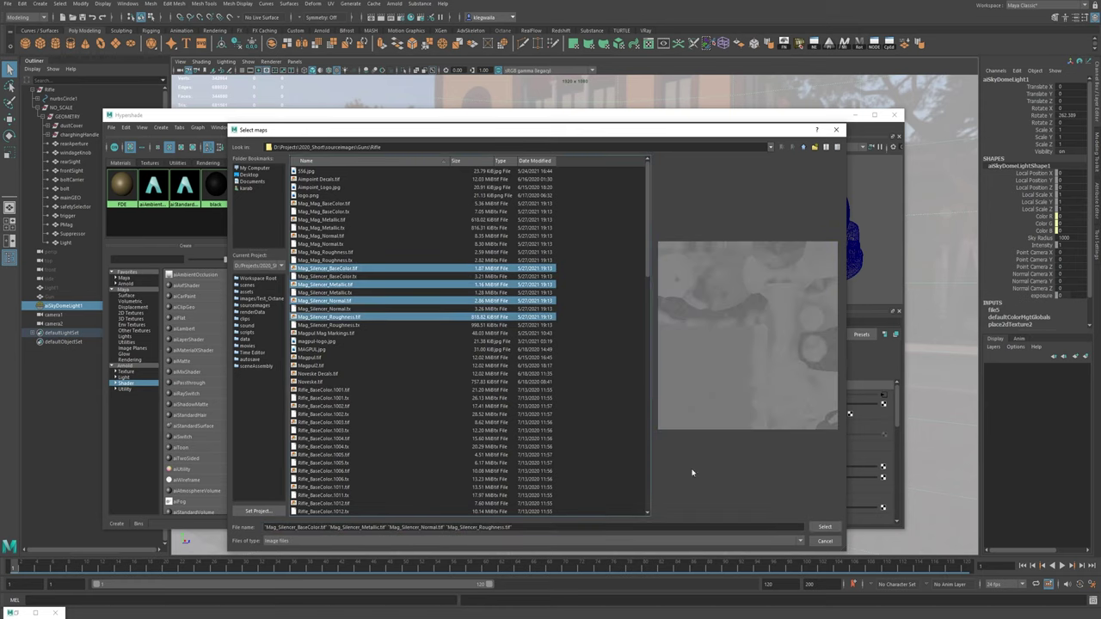
click(824, 526)
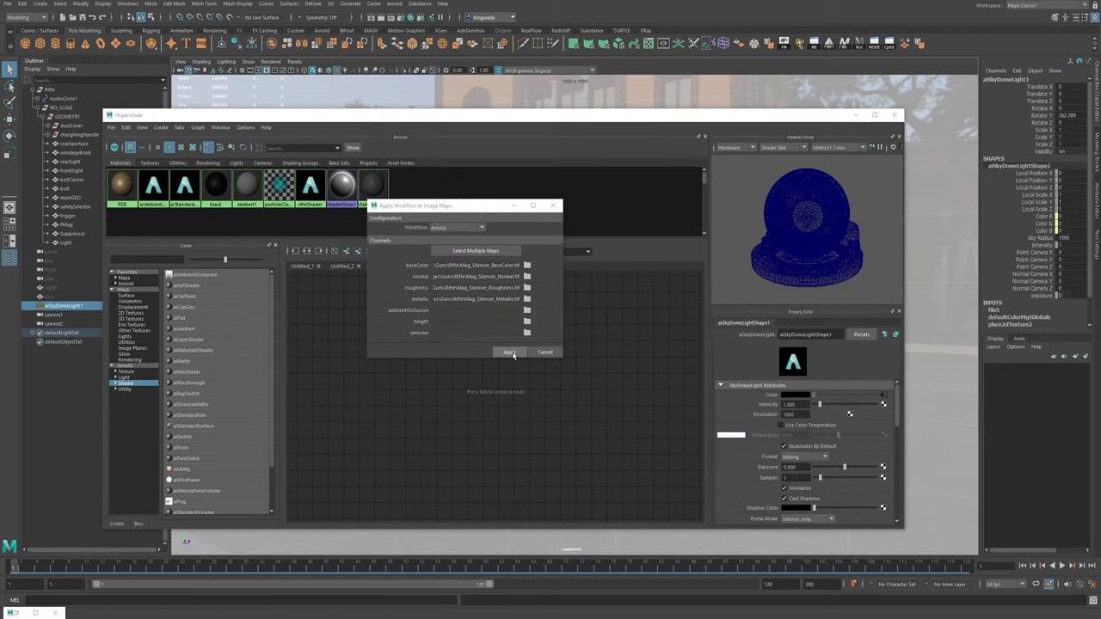
click(510, 353)
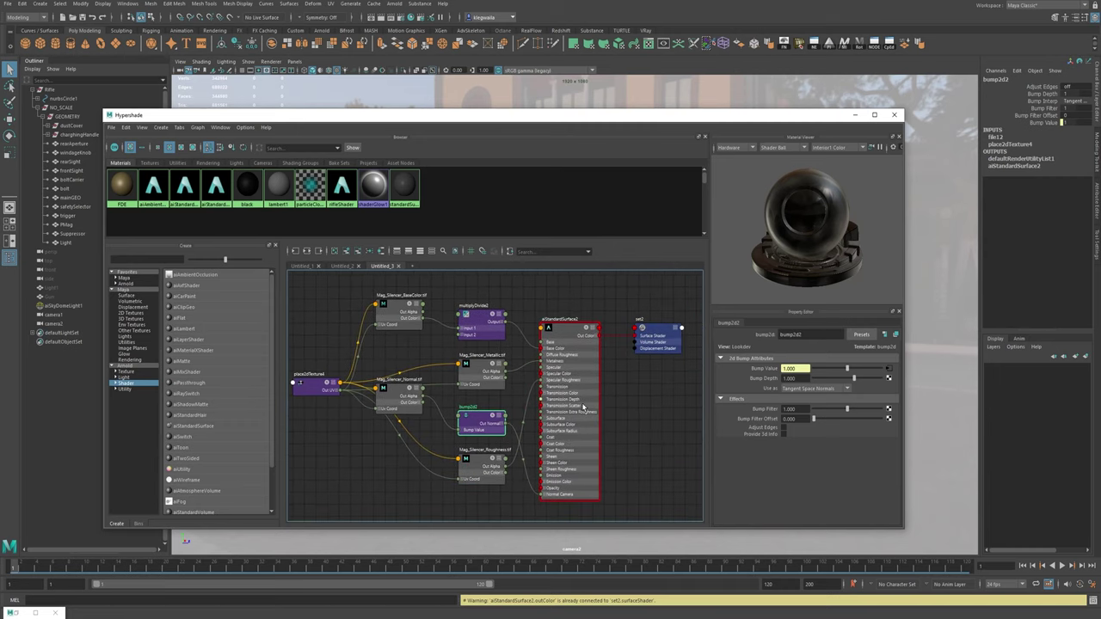
- Enable Ignore CS File Rules on the silencer's Roughness, Normal, BaseColor and Metallic file nodes
click(478, 475)
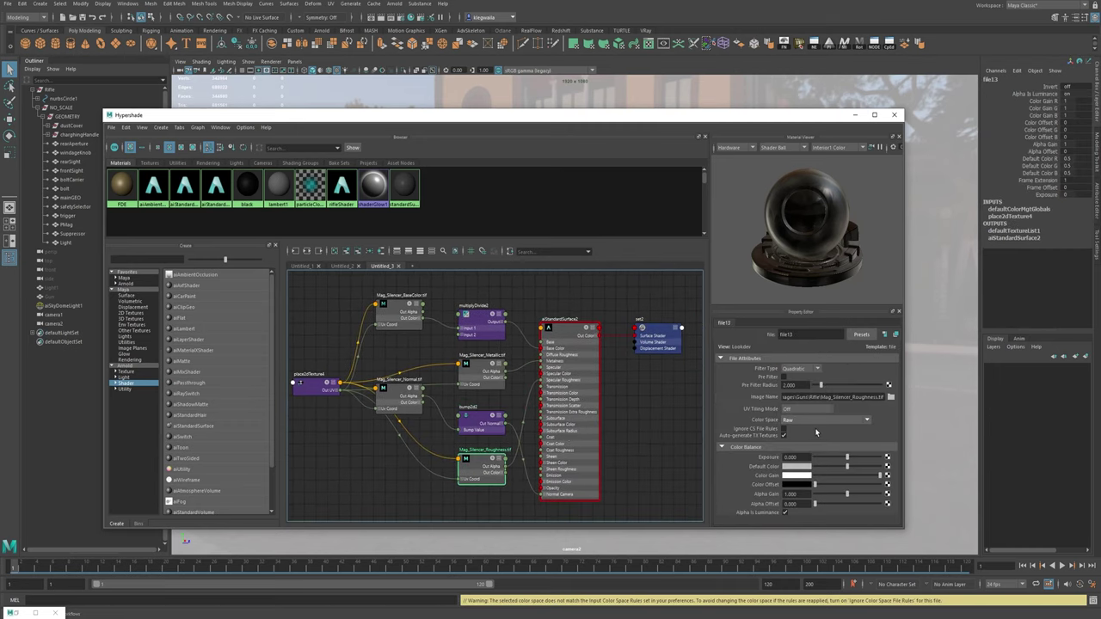
click(396, 405)
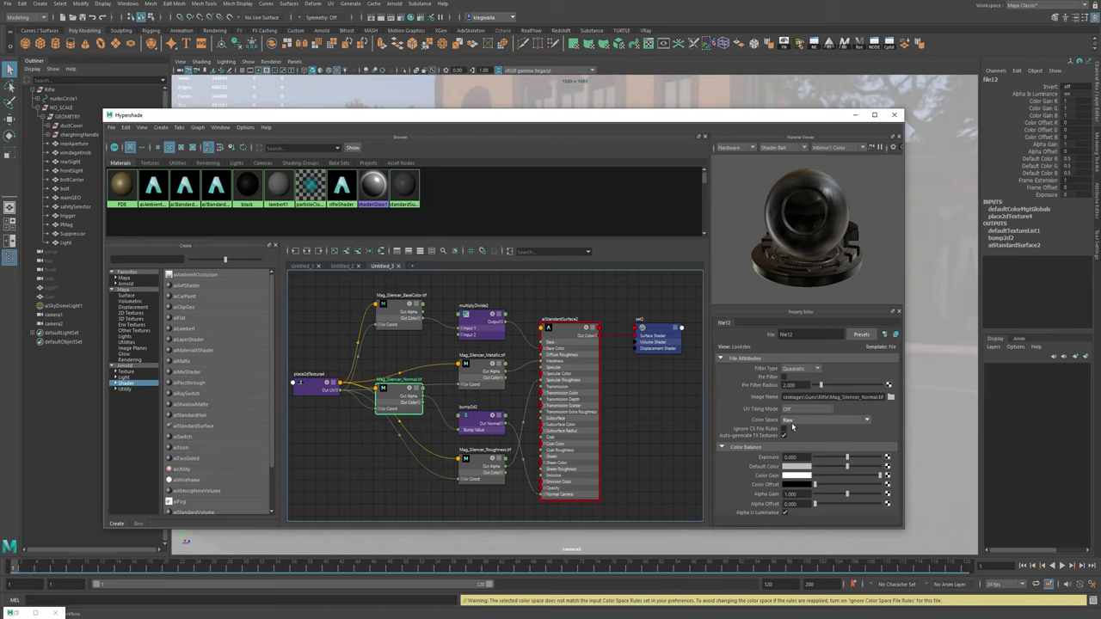
click(398, 314)
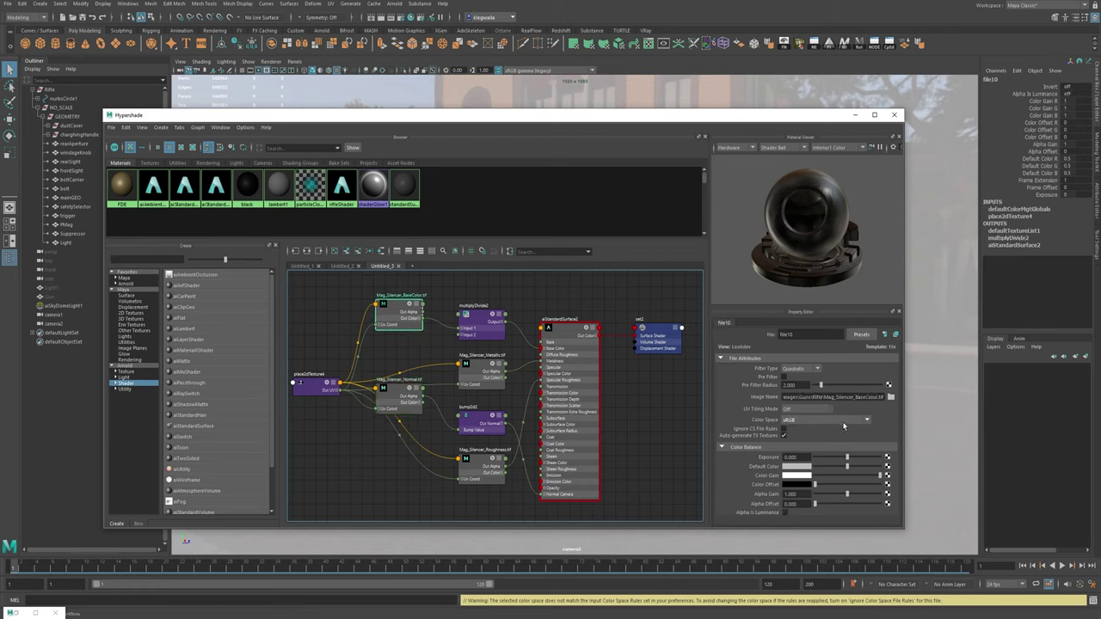
key(Down)
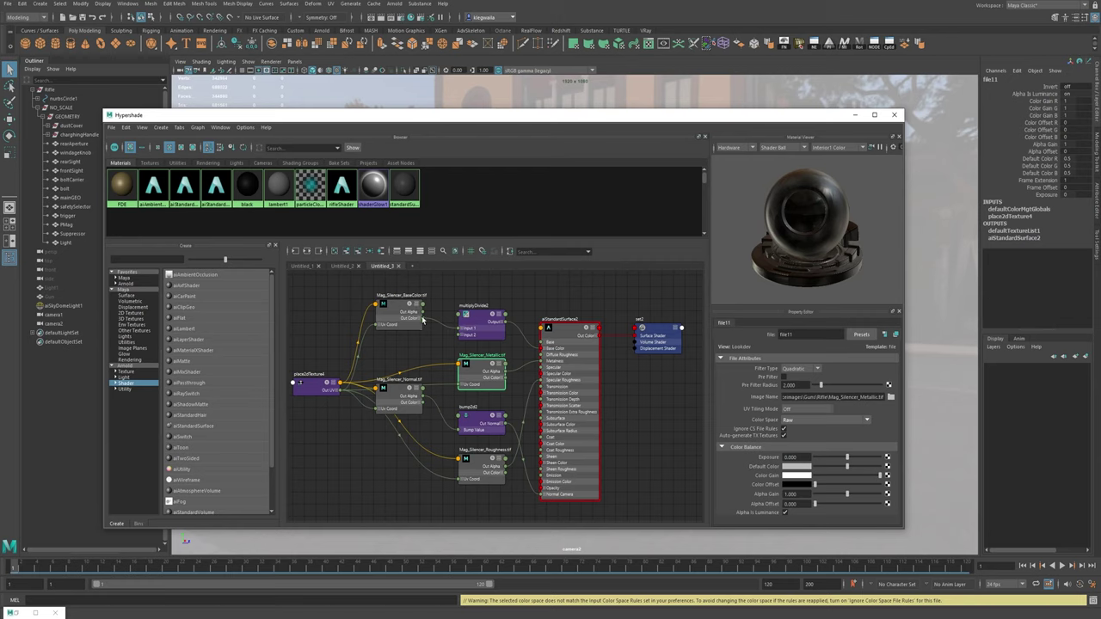
- Connect the Mag_Silencer_BaseColor node's Out Color directly to aiStandardSurface2's Base Color and delete the multiplyDivide2 node
drag(498, 349, 483, 324)
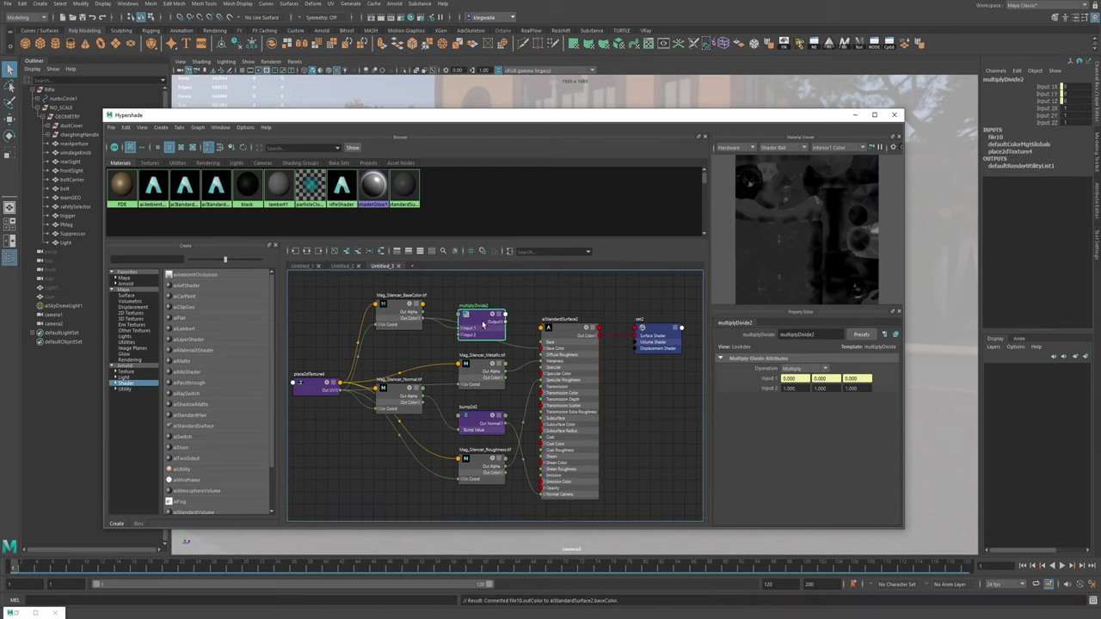
key(Delete)
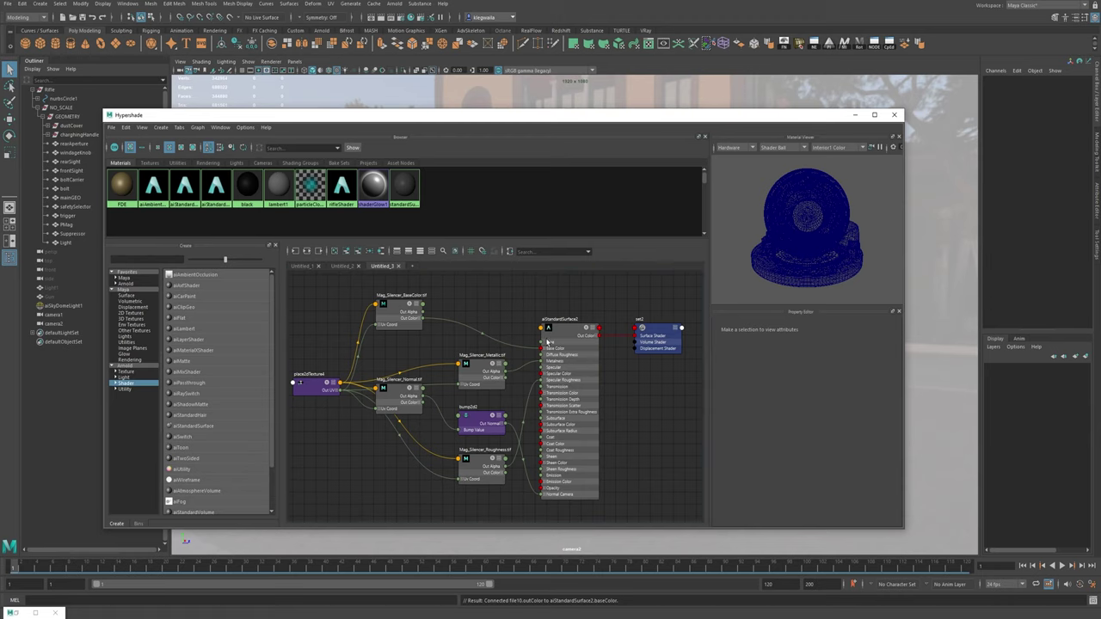
- Assign the aiStandardSurface2 material to the Suppressor mesh, then minimize the Hypershade and select aiSkyDomeLight1
drag(615, 115, 389, 168)
click(799, 323)
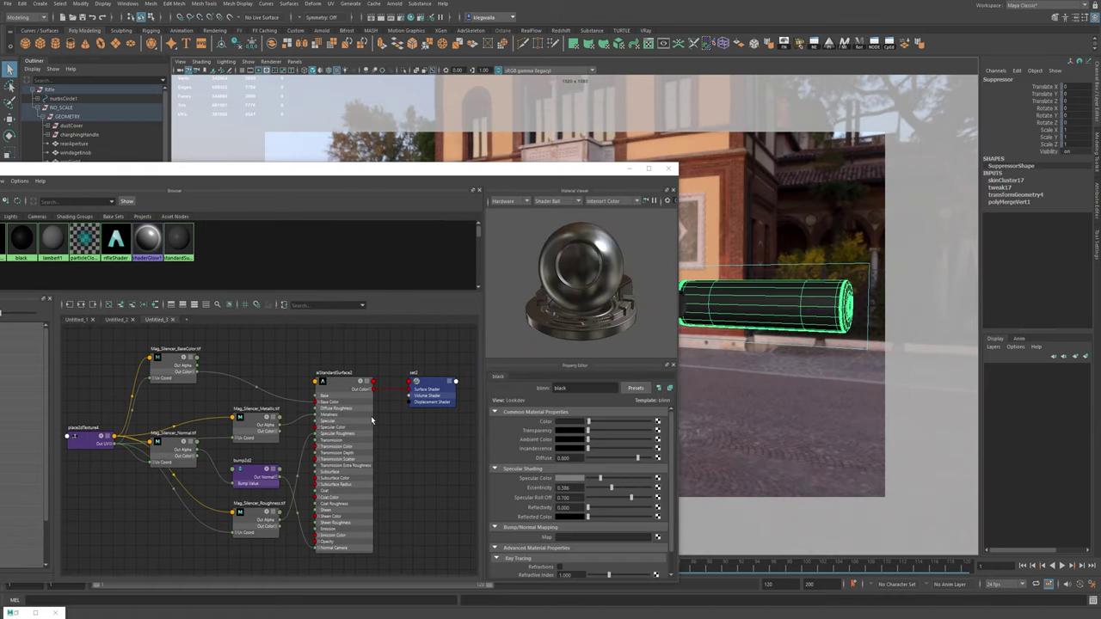
right_drag(341, 383, 344, 353)
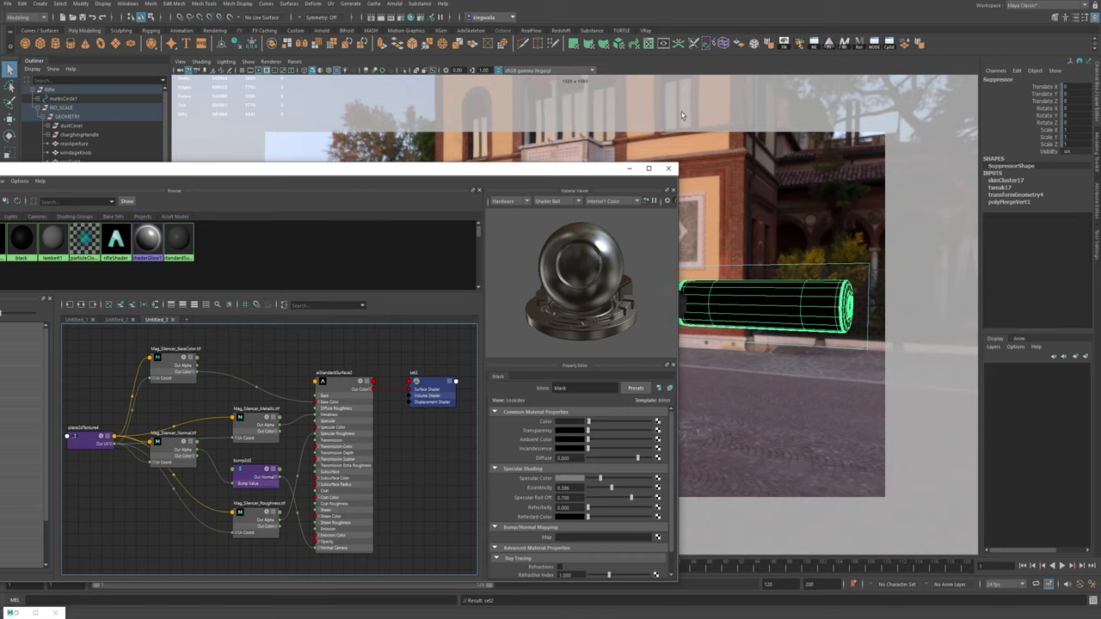
click(629, 168)
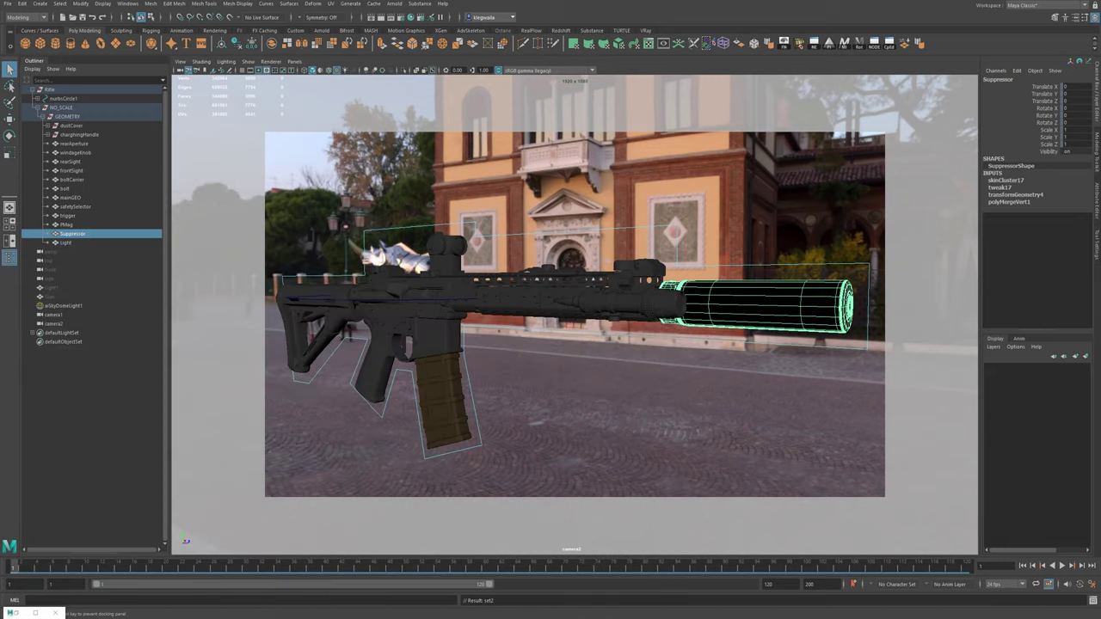
click(822, 286)
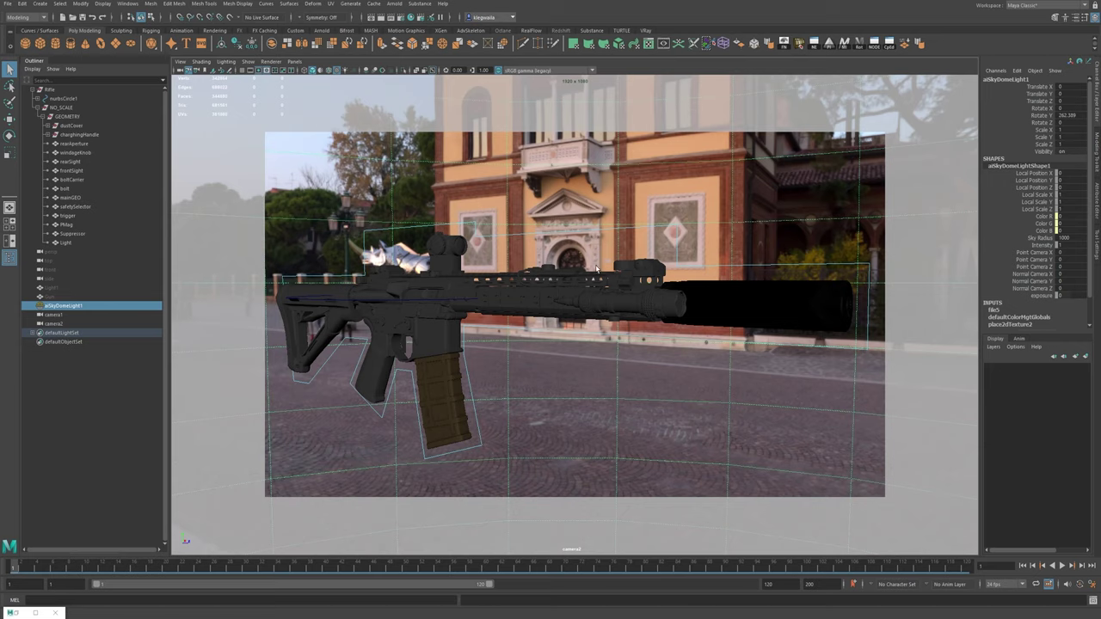
- Show the Arnold RenderView and review the System device options and the Arnold Renderer sampling and imager settings
click(35, 613)
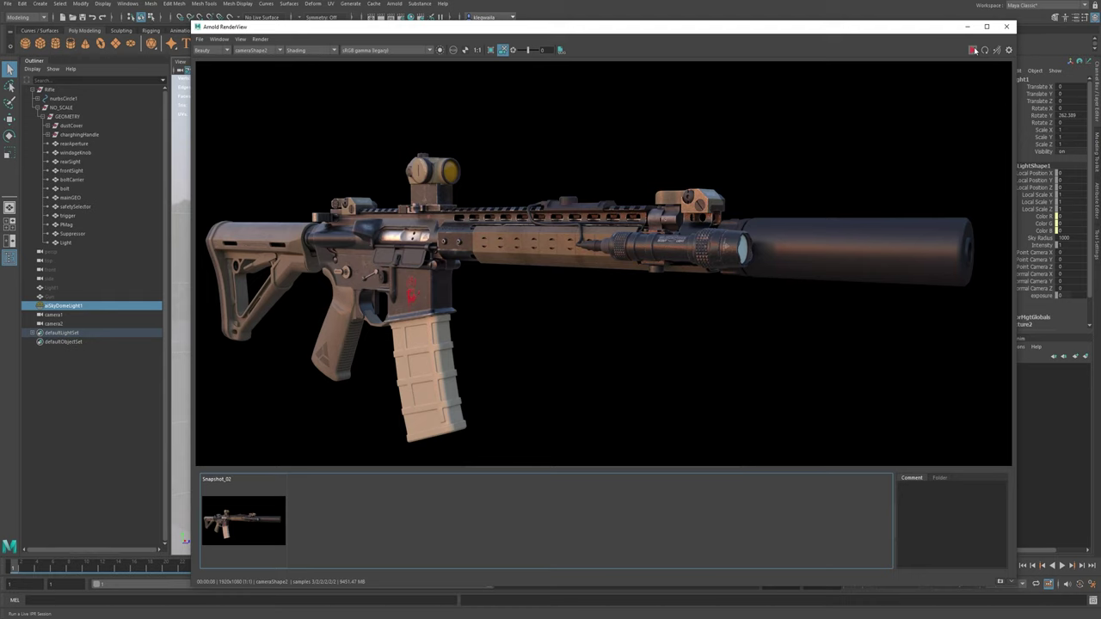
click(1009, 49)
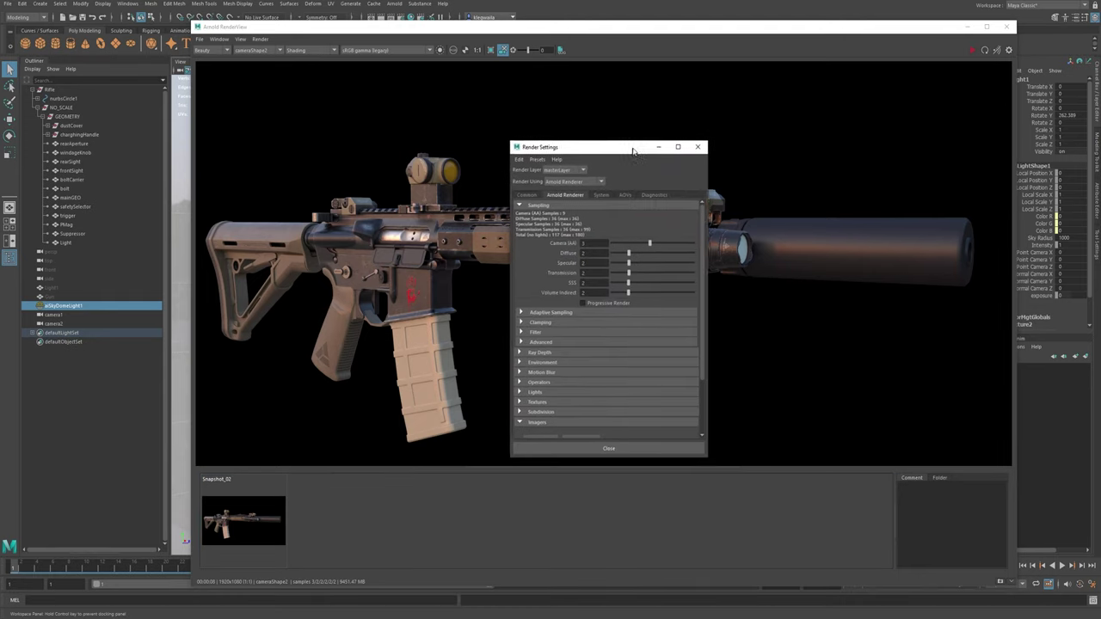
click(594, 190)
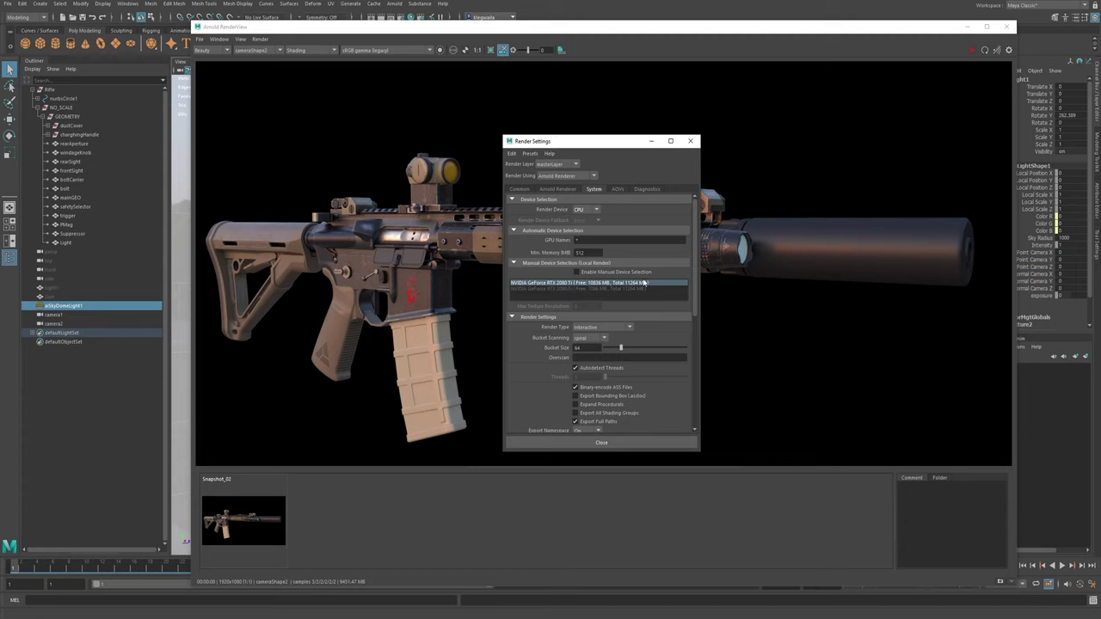
click(566, 188)
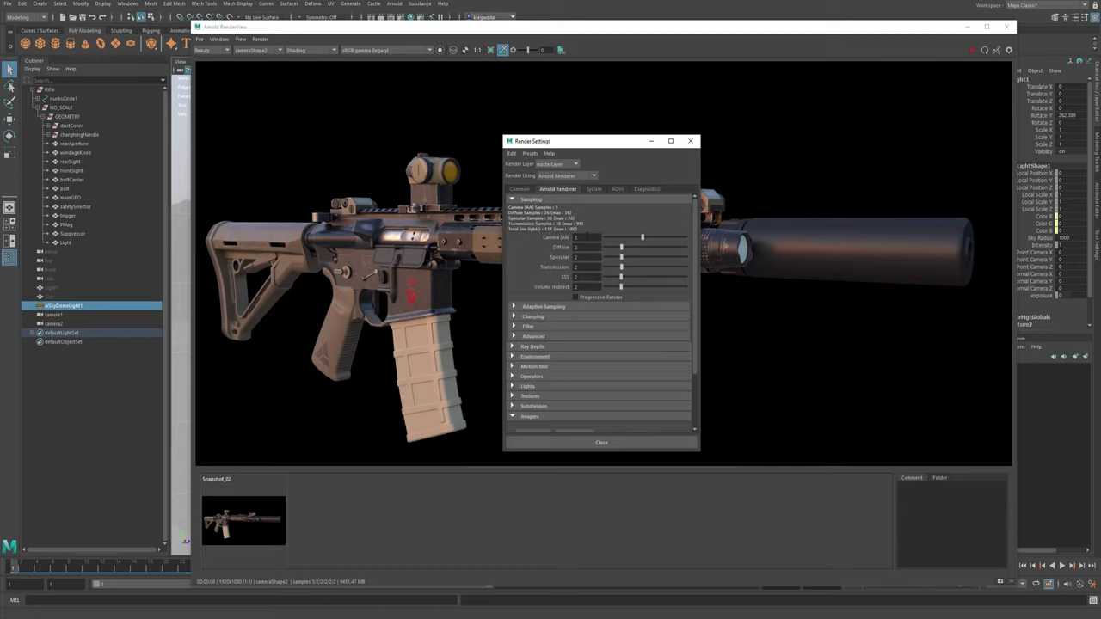
click(580, 237)
scroll(598, 354, down, 3)
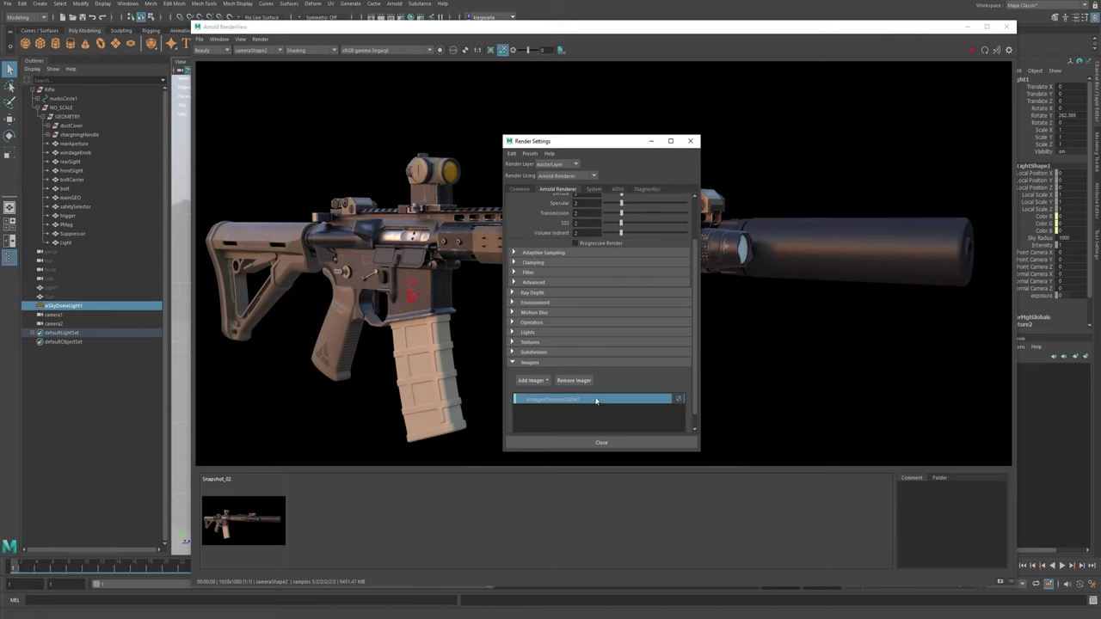
scroll(618, 364, up, 3)
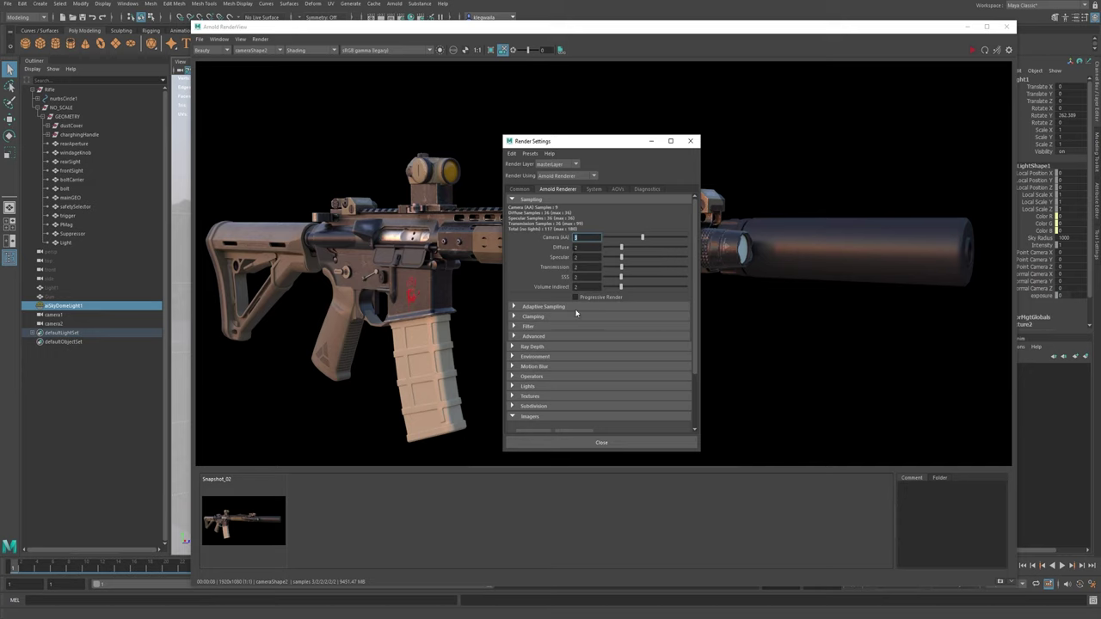
click(652, 141)
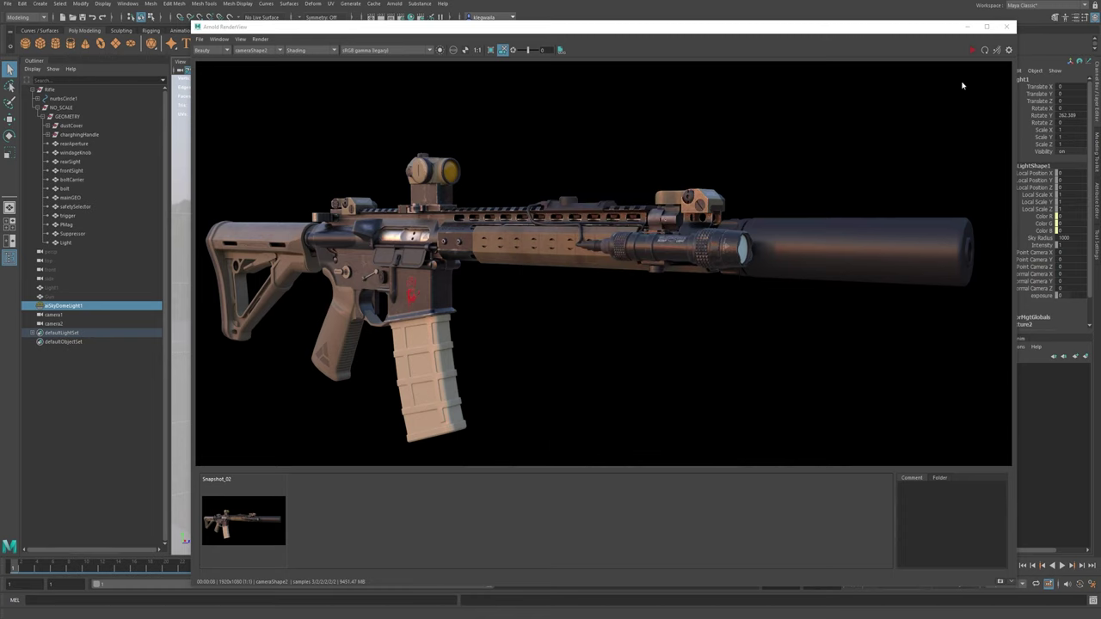
- Render the rifle with its new magazine and silencer materials in the Arnold RenderView and store a snapshot
click(973, 49)
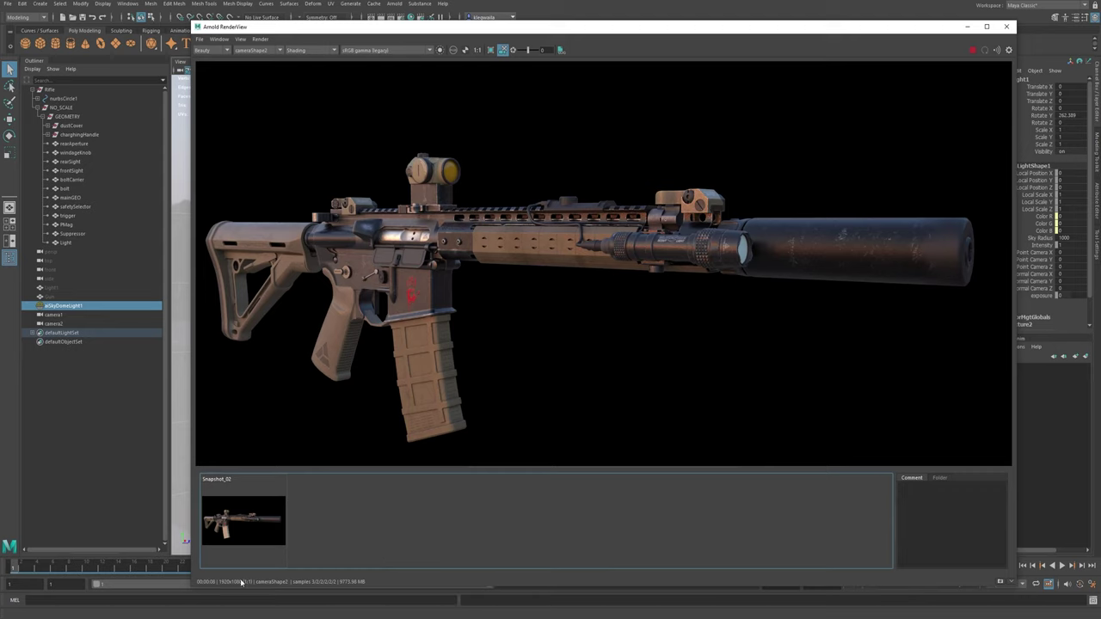
click(1000, 583)
- Compare the new render snapshot with the earlier one, examining the magazine and silencer surfaces
click(329, 531)
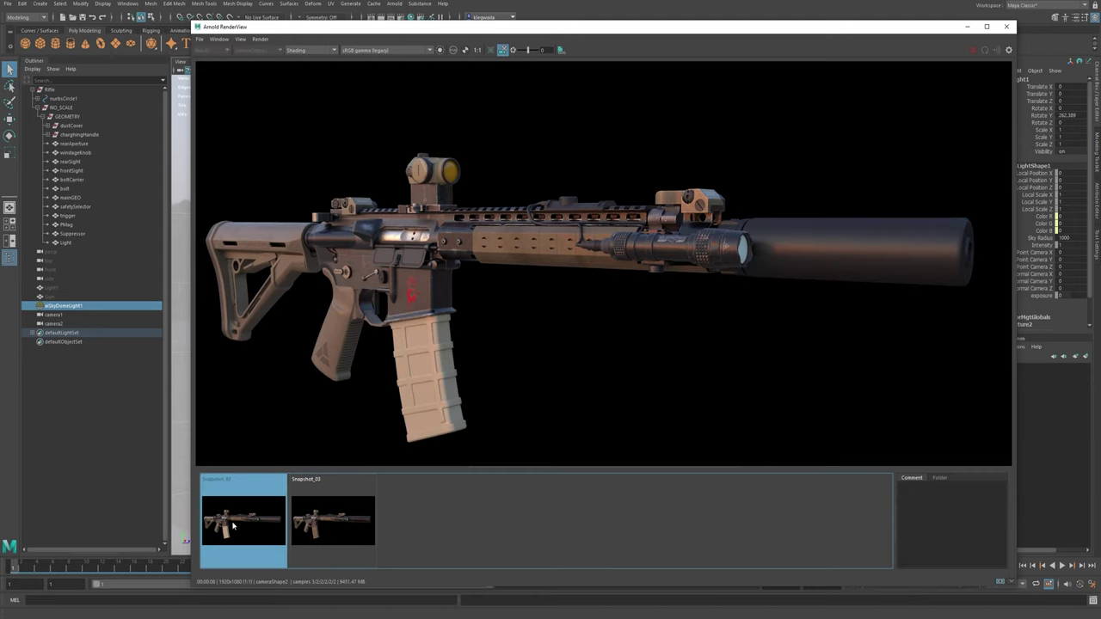
click(263, 532)
click(328, 535)
click(225, 534)
click(340, 522)
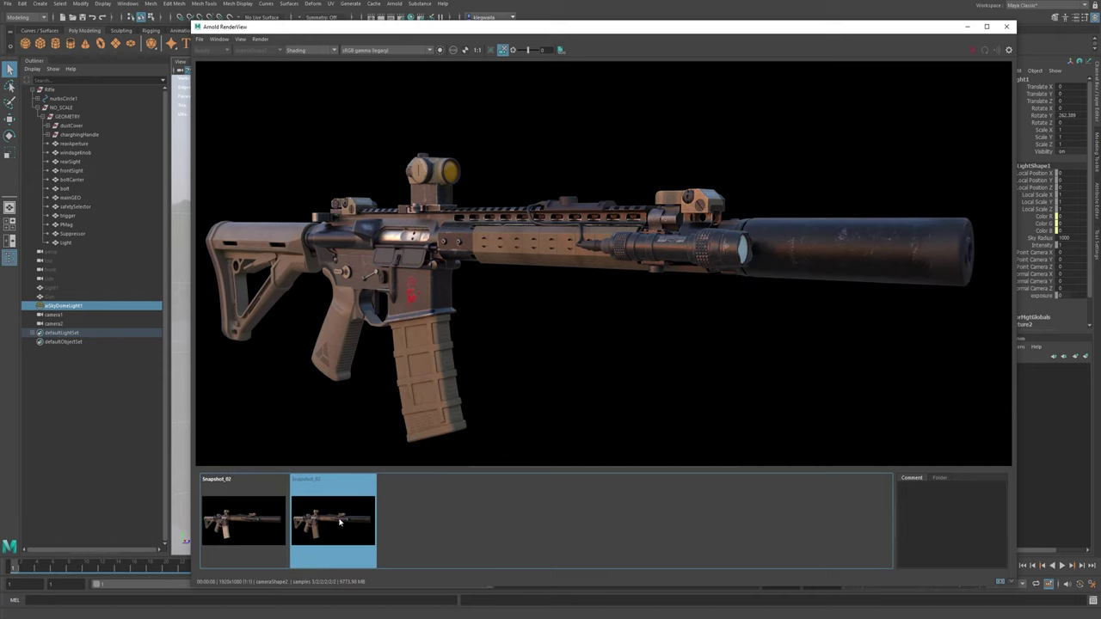